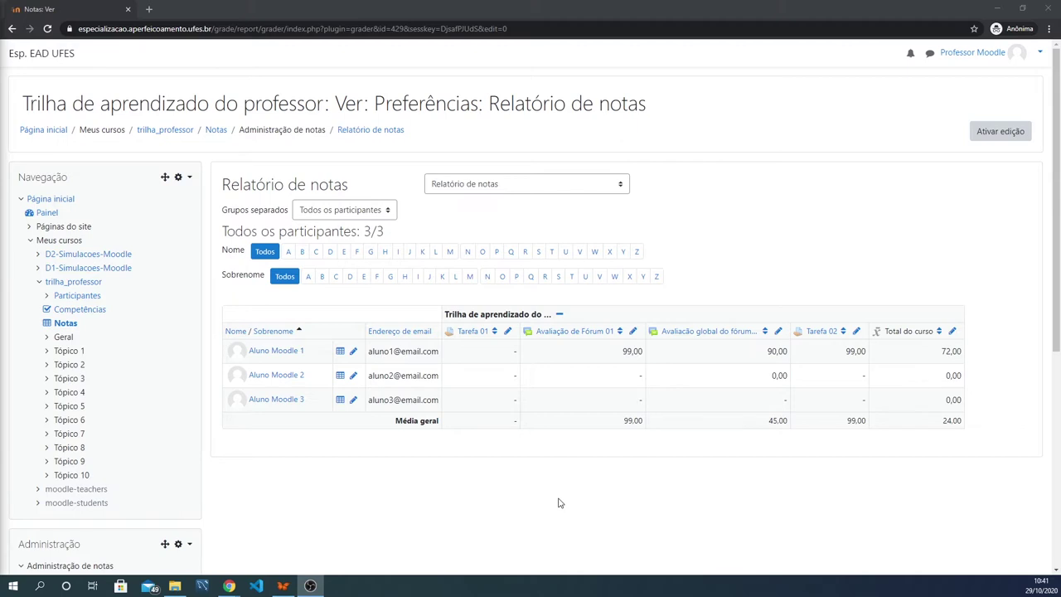
Turn on grade editing, set the first student's Total do curso grade to 73 and save the change
left_click(1003, 131)
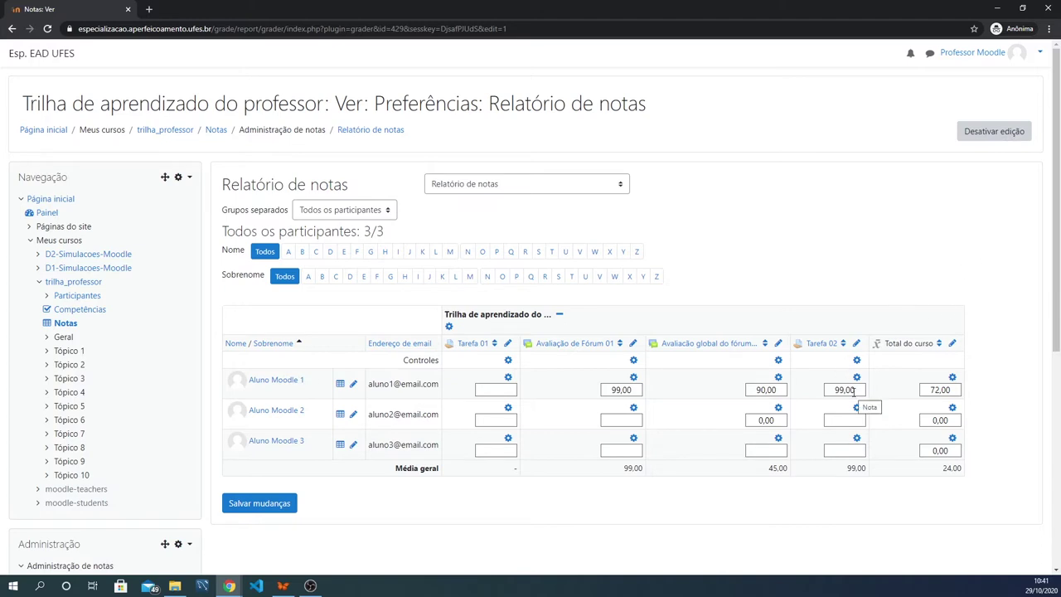
left_click(942, 389)
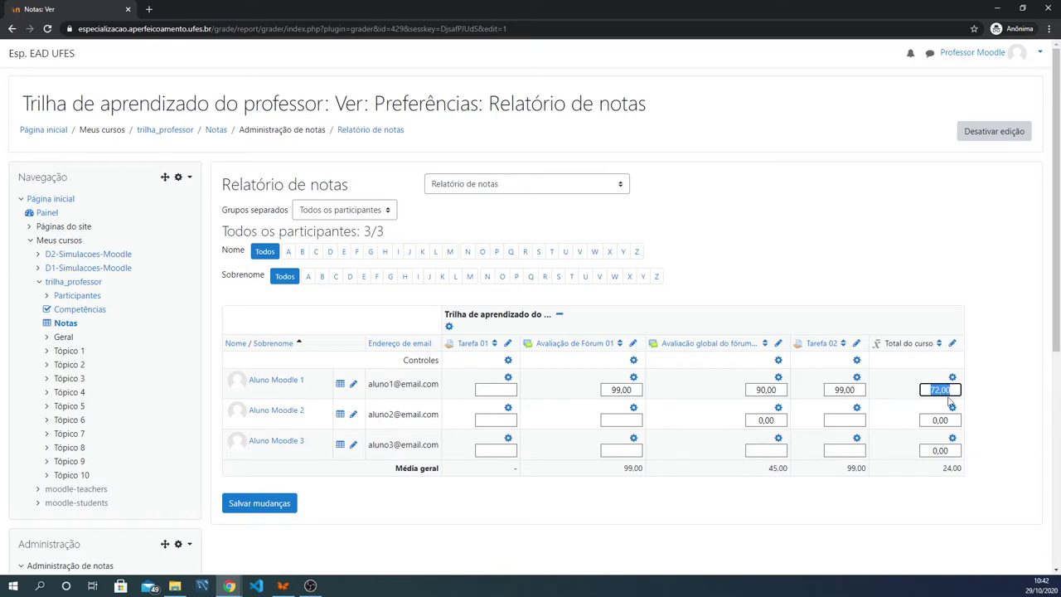
left_click(859, 390)
left_click(946, 390)
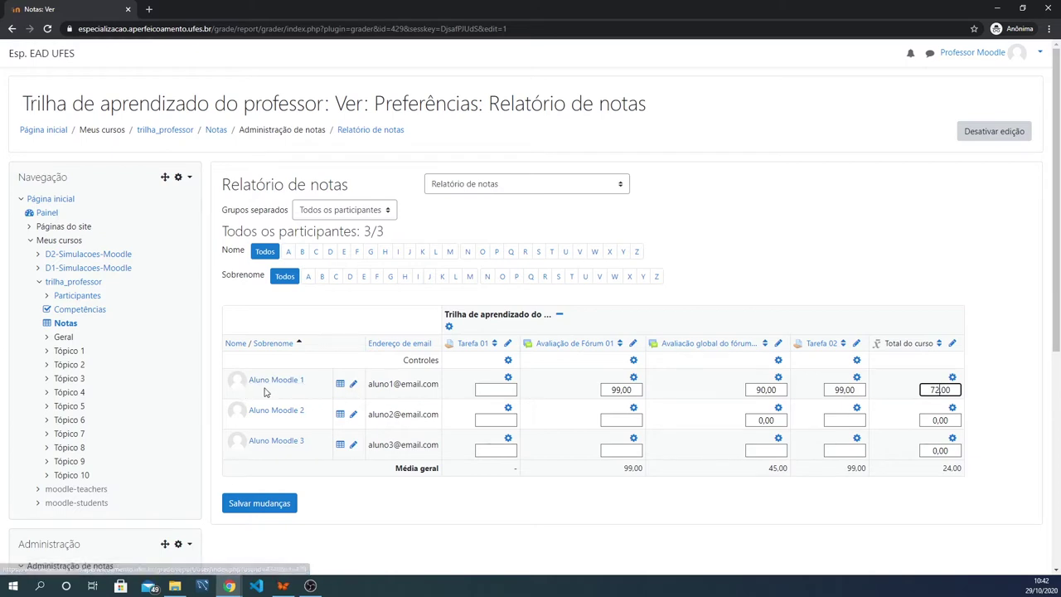
double_click(939, 390)
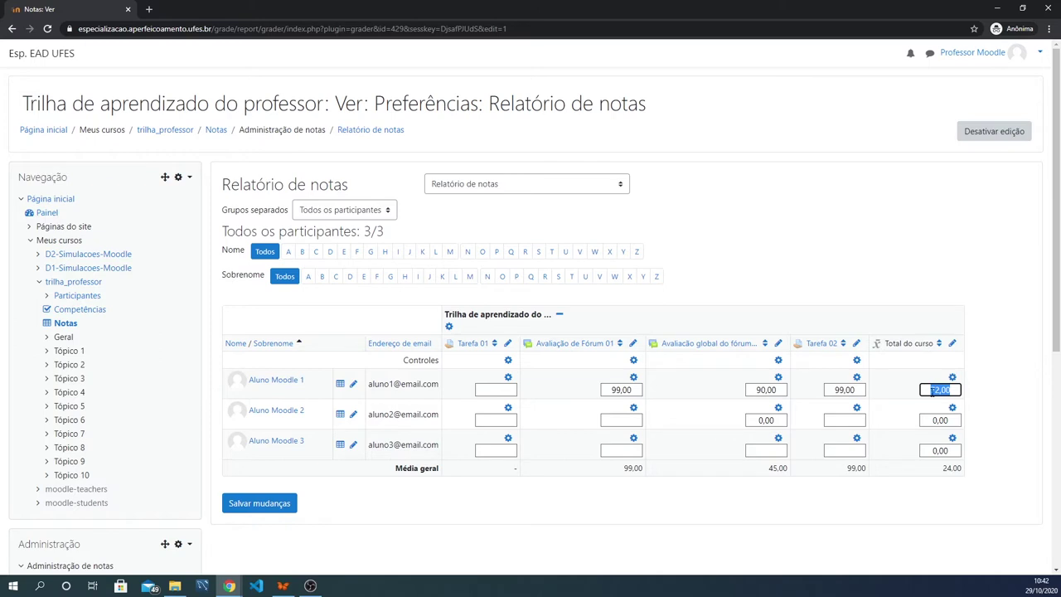
type("73")
left_click(272, 508)
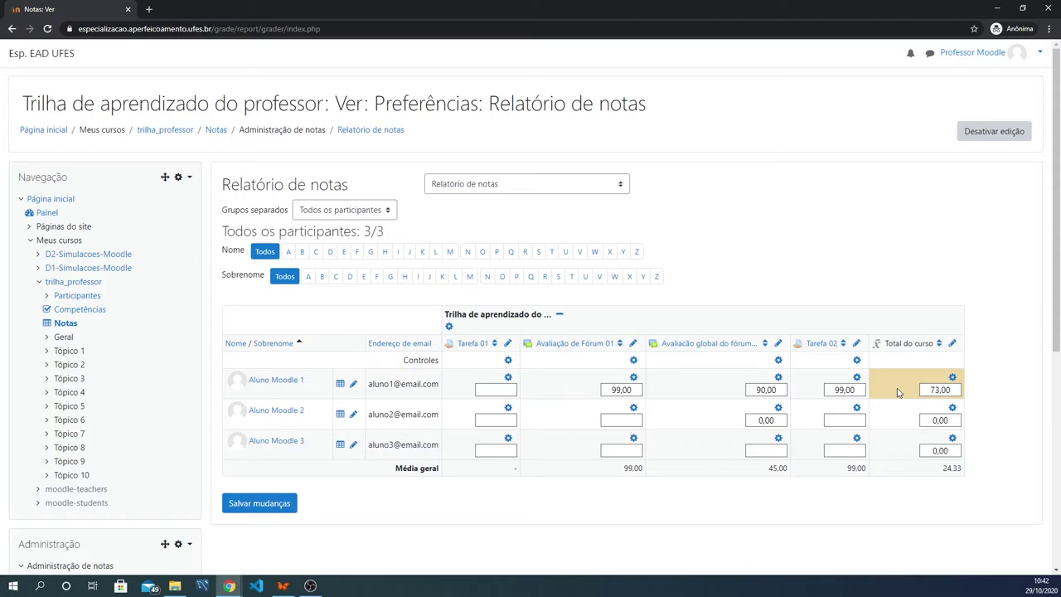
Remove the Sobreposto setting from the first student's Total do curso grade and save it
left_click(953, 379)
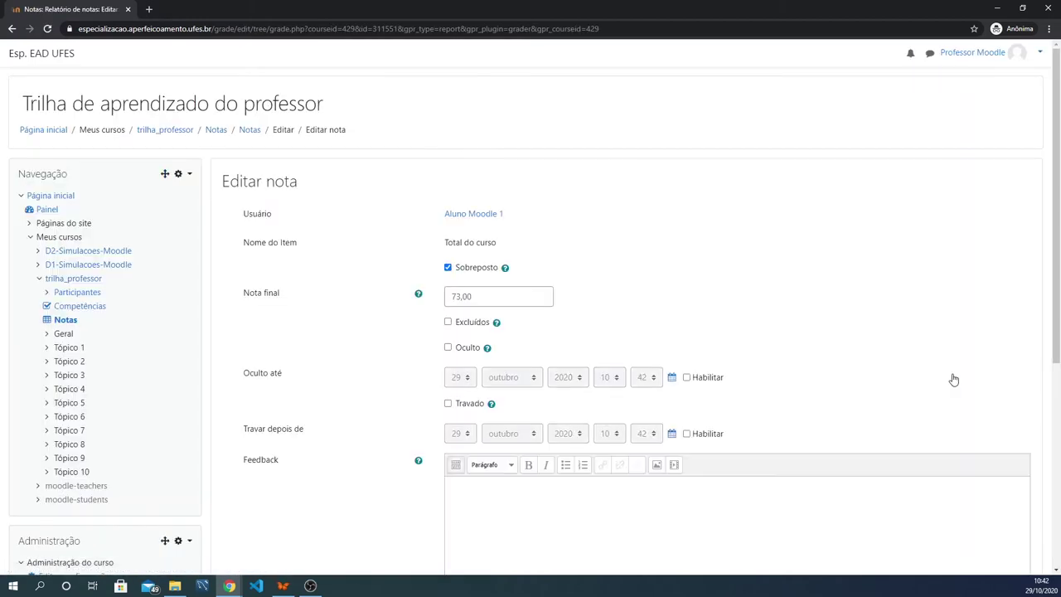
left_click(475, 296)
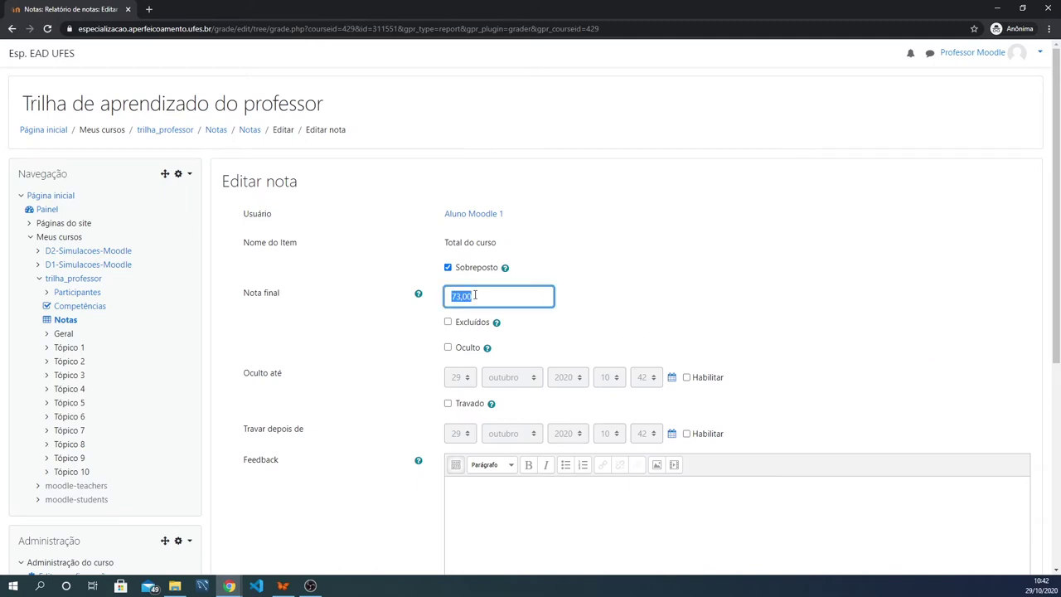
double_click(474, 296)
left_click(448, 267)
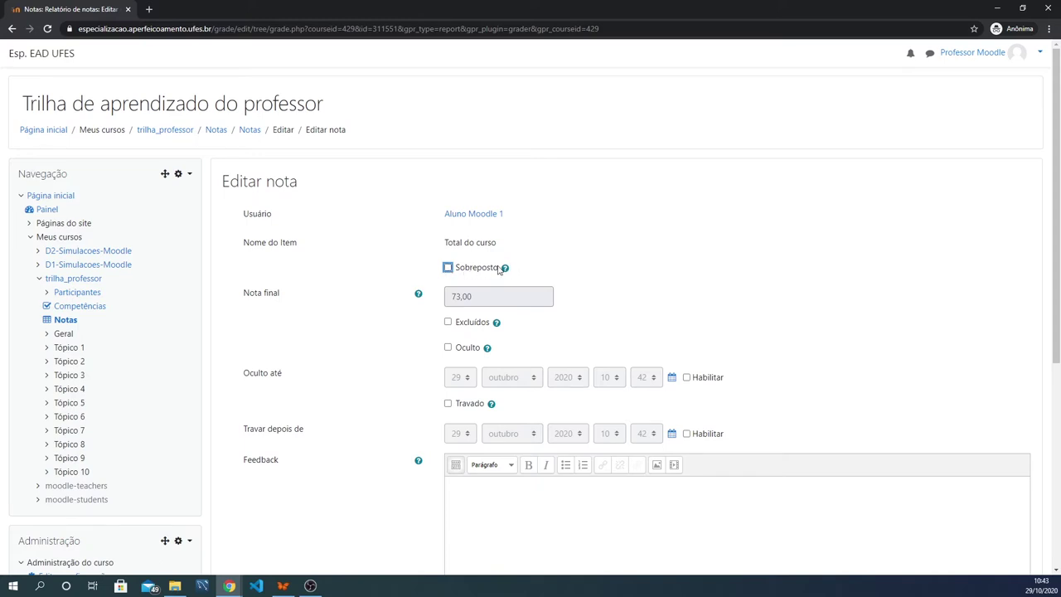
scroll(685, 281, "down", 3)
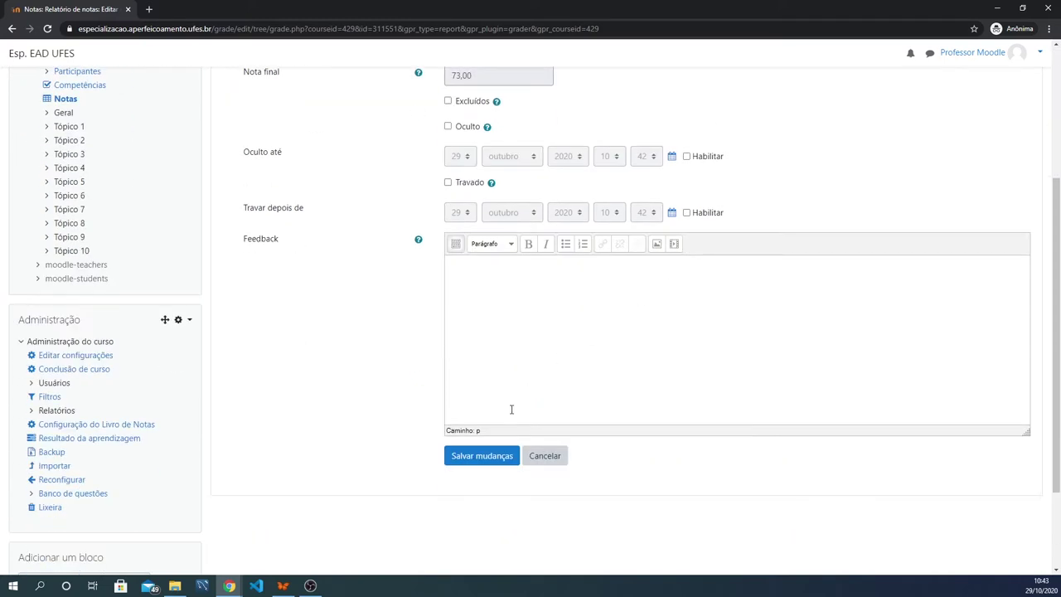
left_click(482, 457)
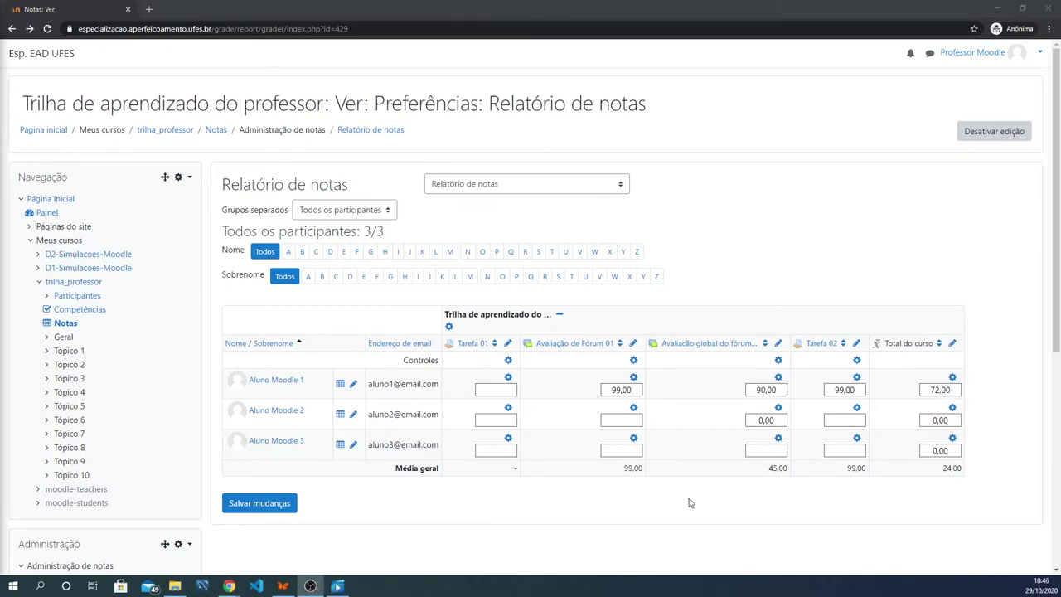
Turn off grade editing and open the first student's grades in the single view
left_click(1003, 132)
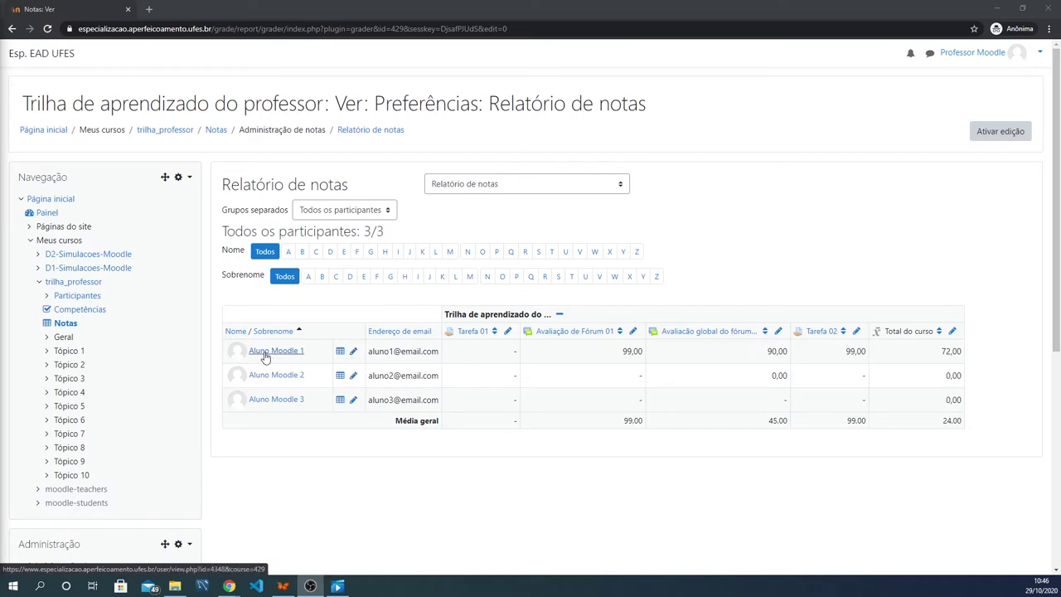
left_click(353, 354)
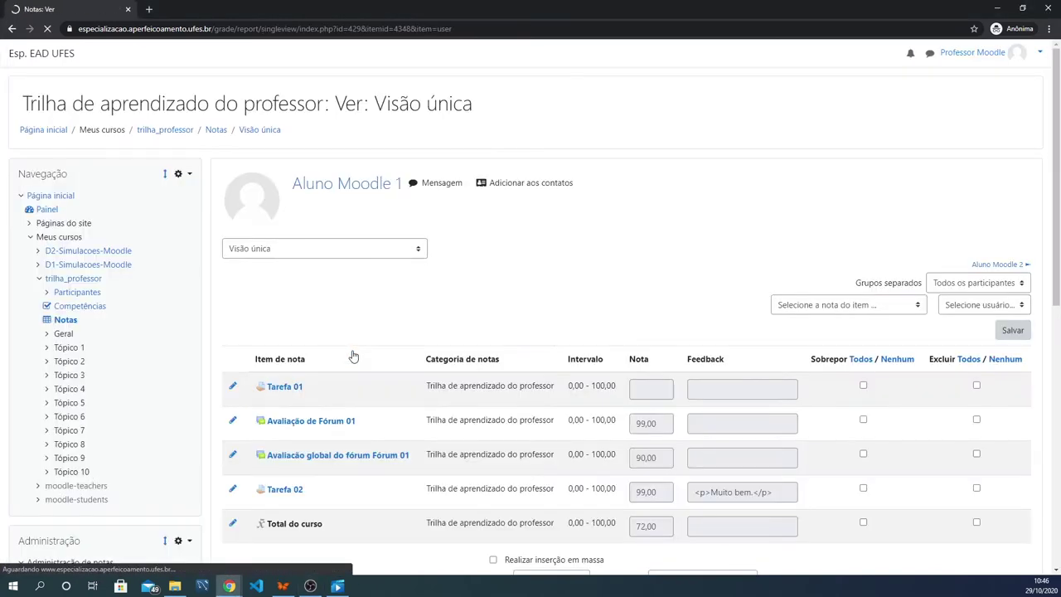
scroll(497, 300, "down", 1)
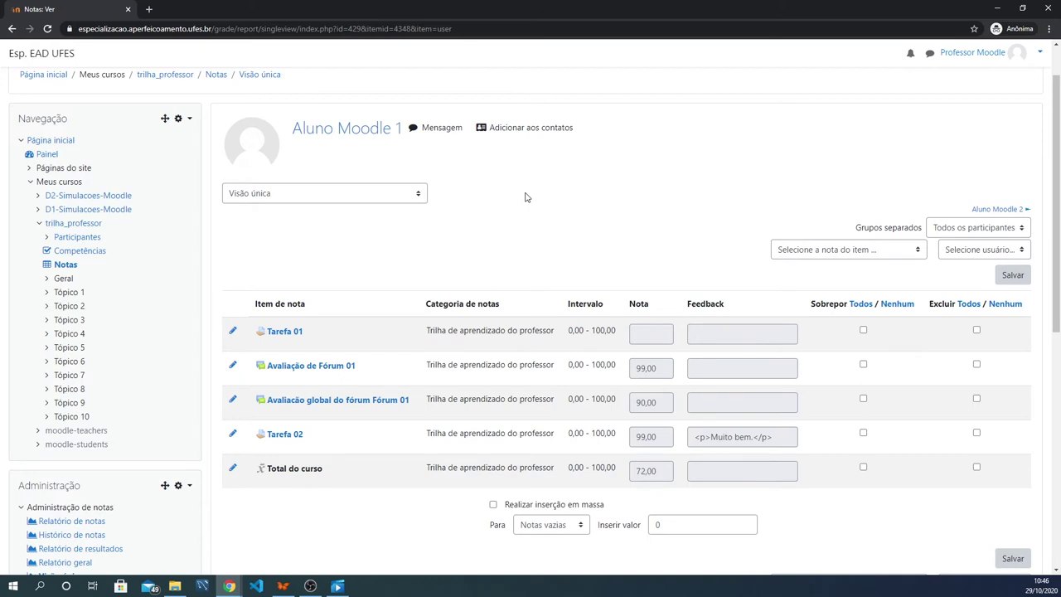
scroll(862, 273, "down", 1)
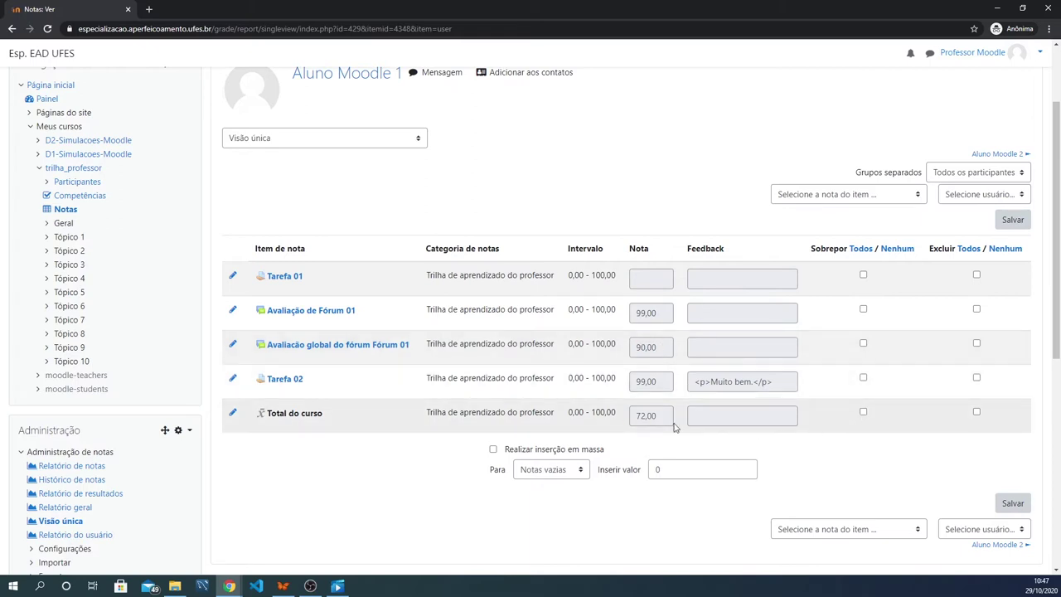
Override the student's Total do curso grade with 80, save, and return to the single view
left_click(863, 412)
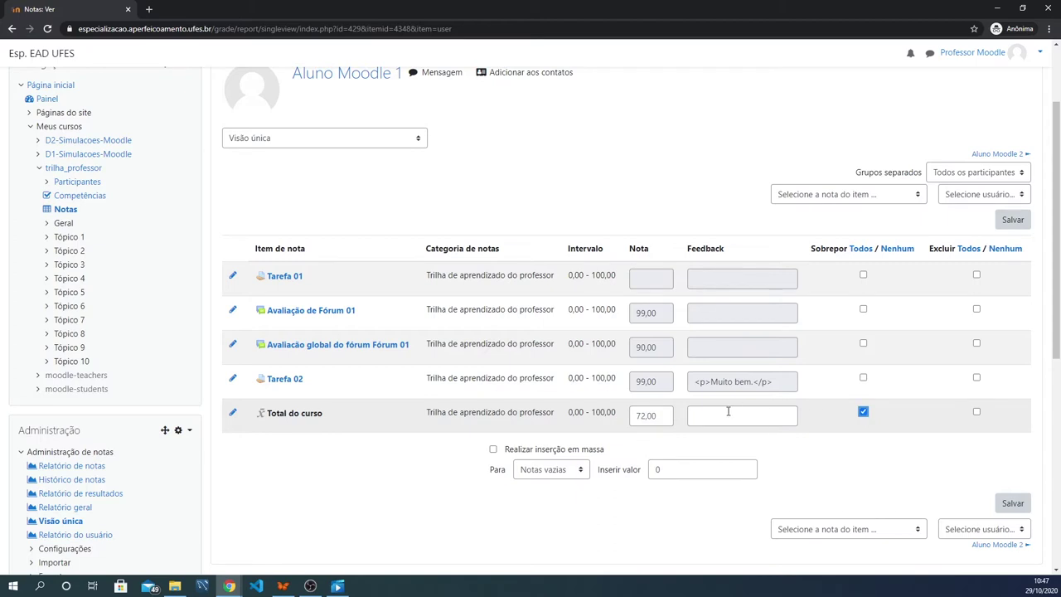
double_click(648, 417)
type("80")
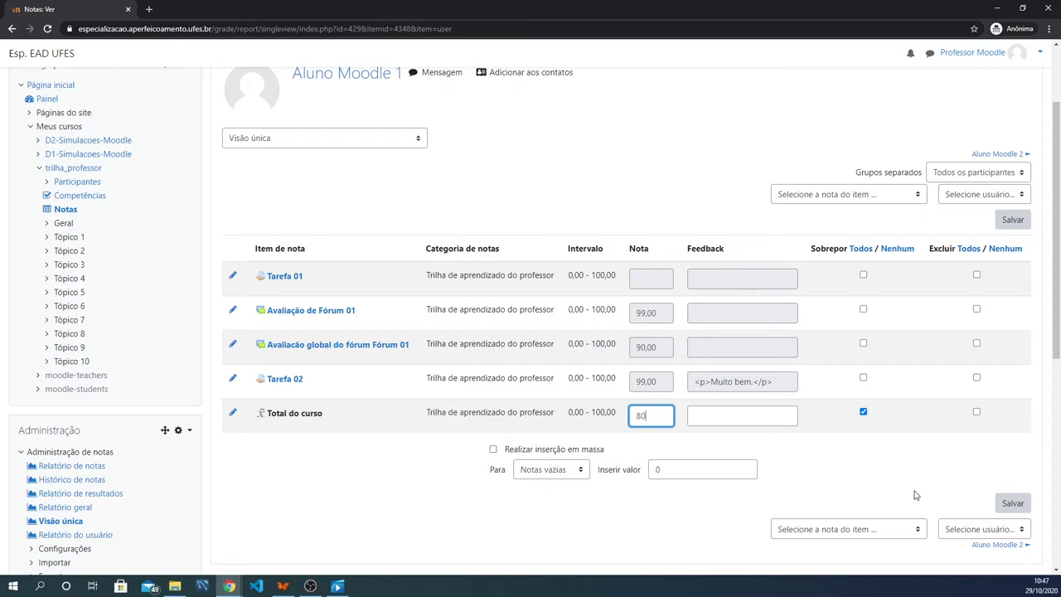
left_click(1013, 503)
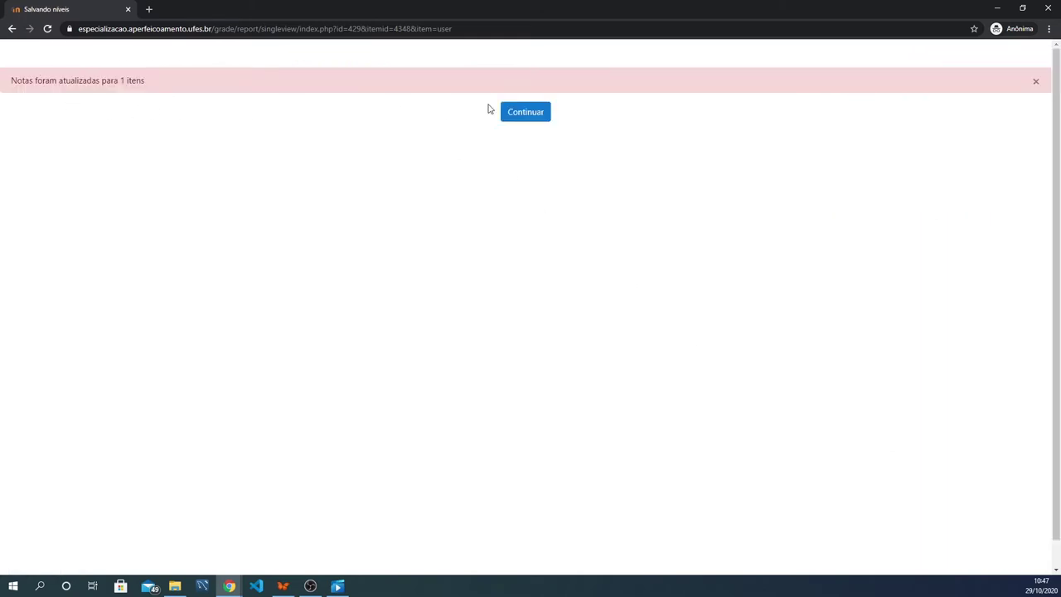
left_click(519, 113)
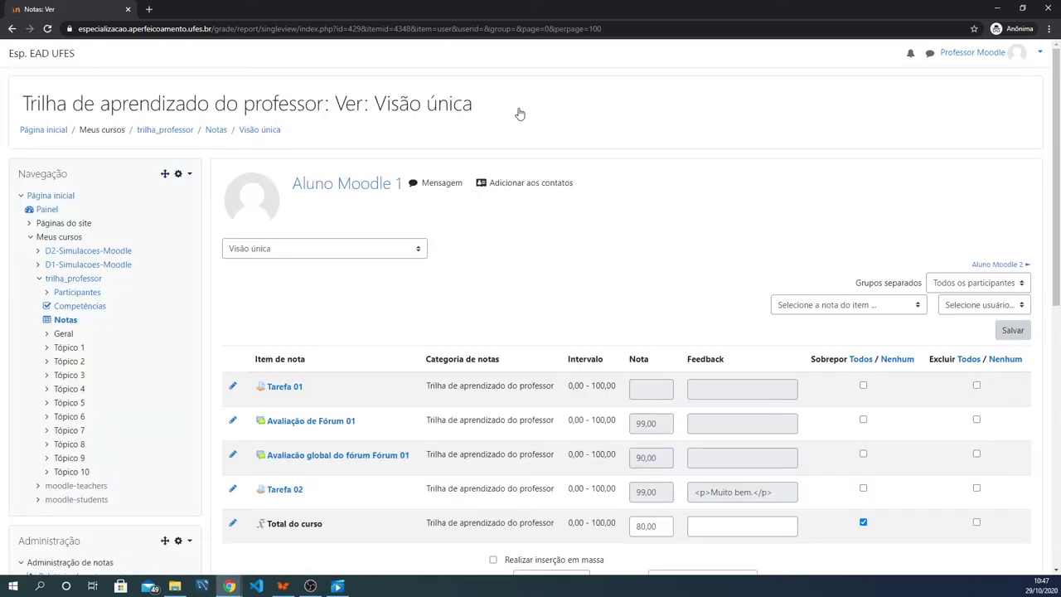
Clear the Sobrepor option for Total do curso, save, and check the student's grade in the single view
scroll(630, 240, "down", 2)
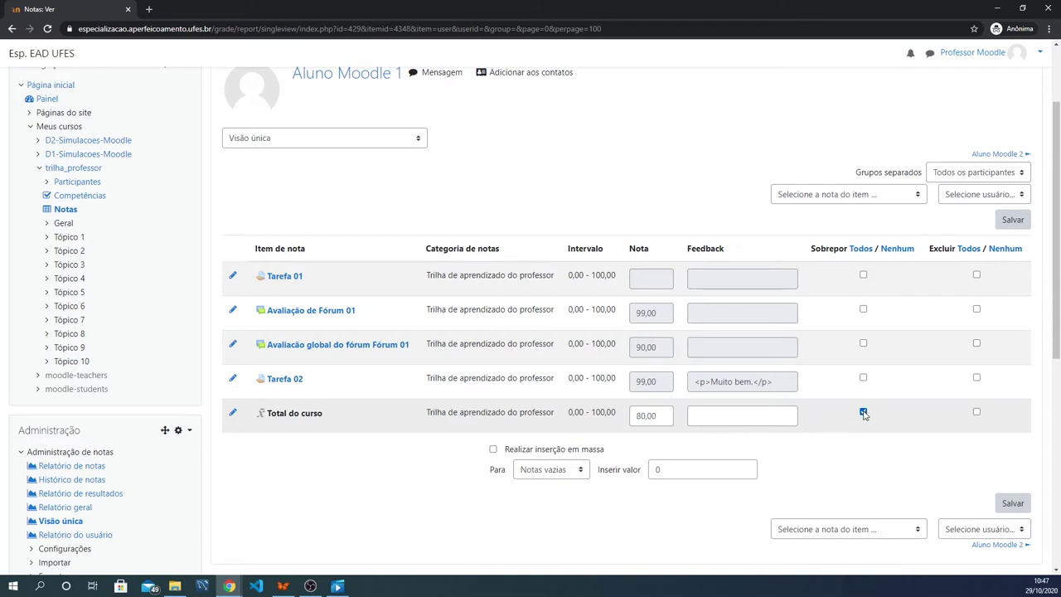
left_click(863, 412)
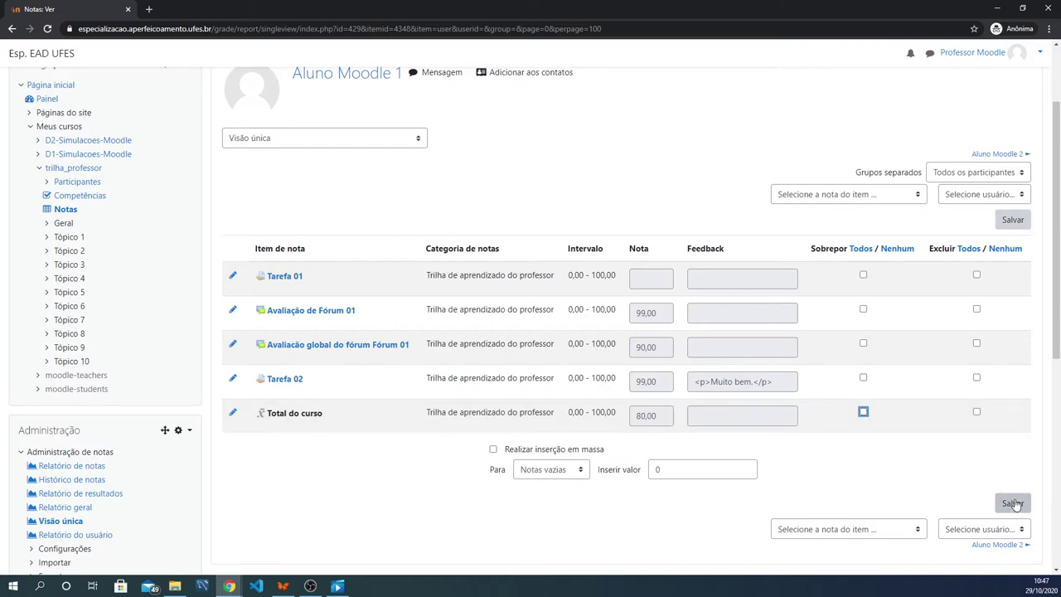
left_click(1013, 503)
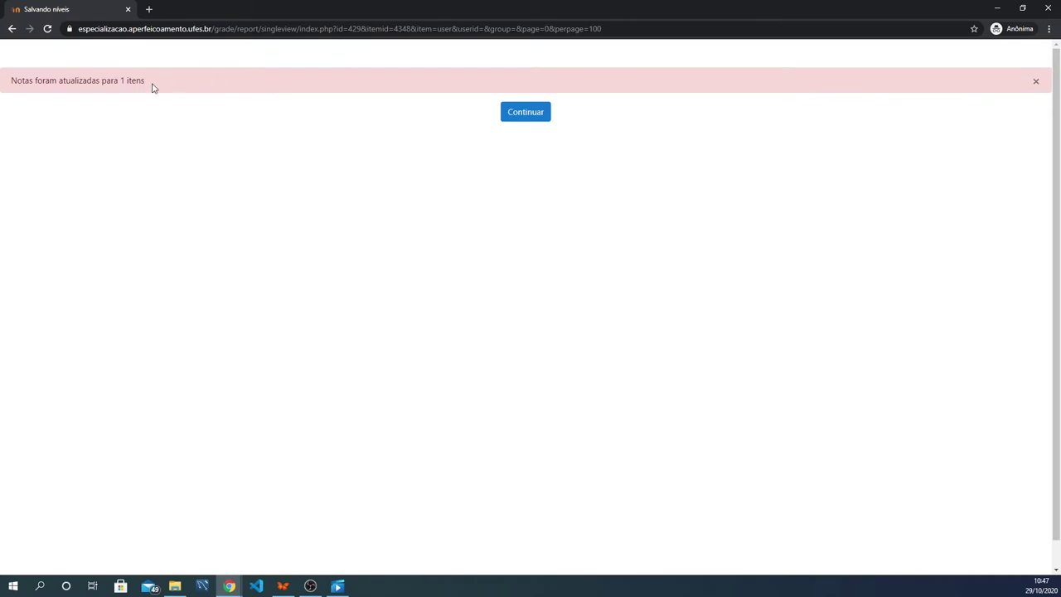
left_click(529, 117)
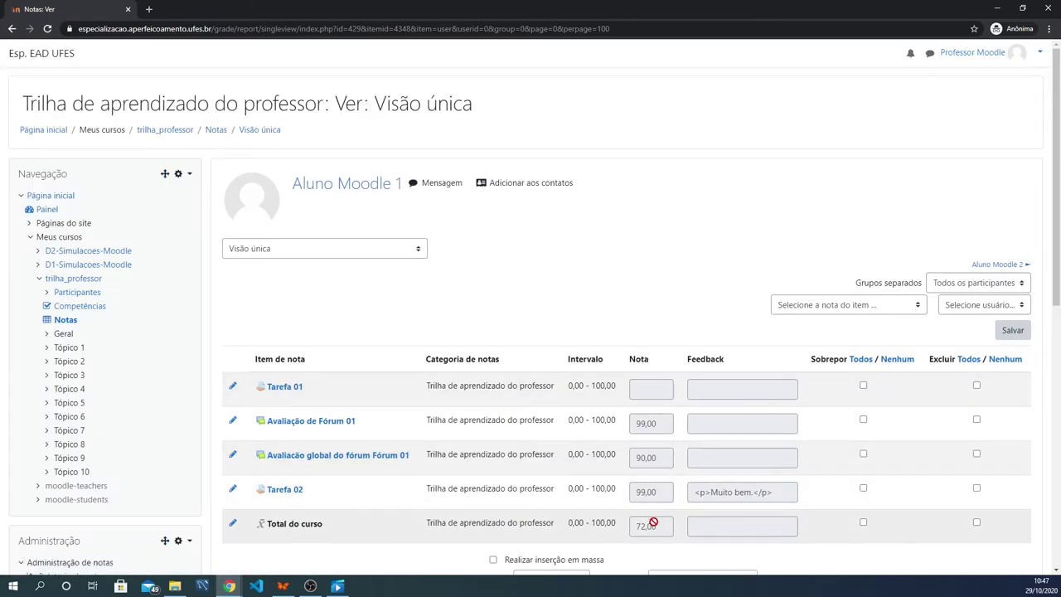
scroll(653, 523, "down", 2)
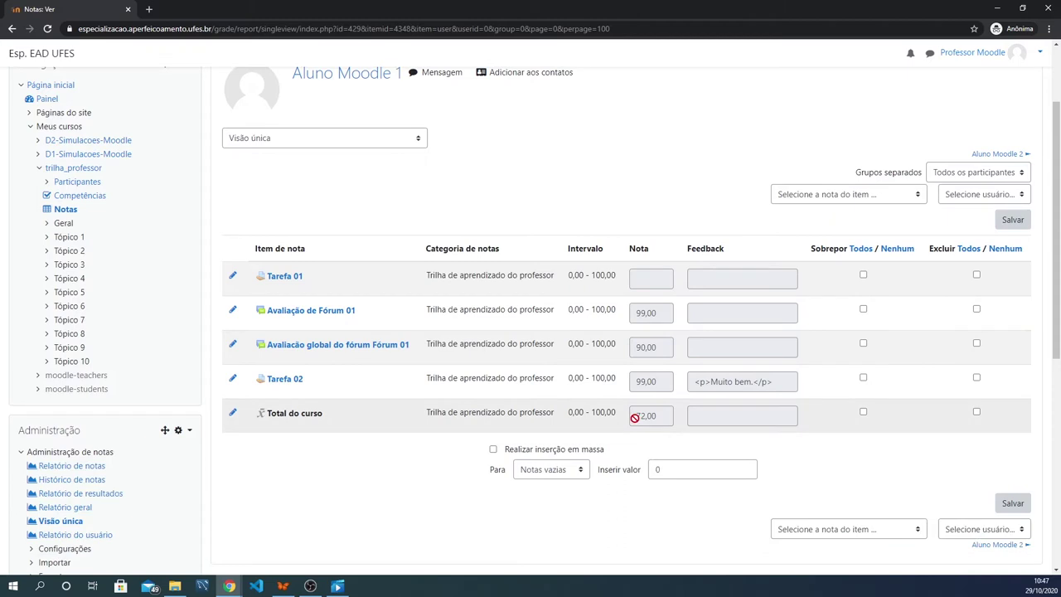
Return to the Relatório de notas and open the Configuração do Livro de Notas page
scroll(642, 414, "up", 2)
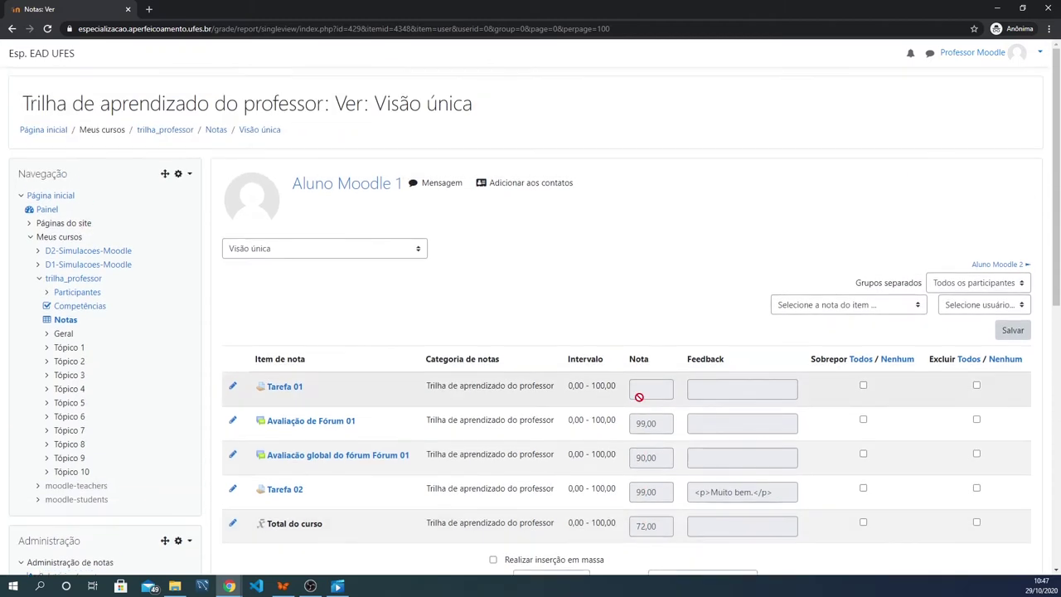
left_click(394, 250)
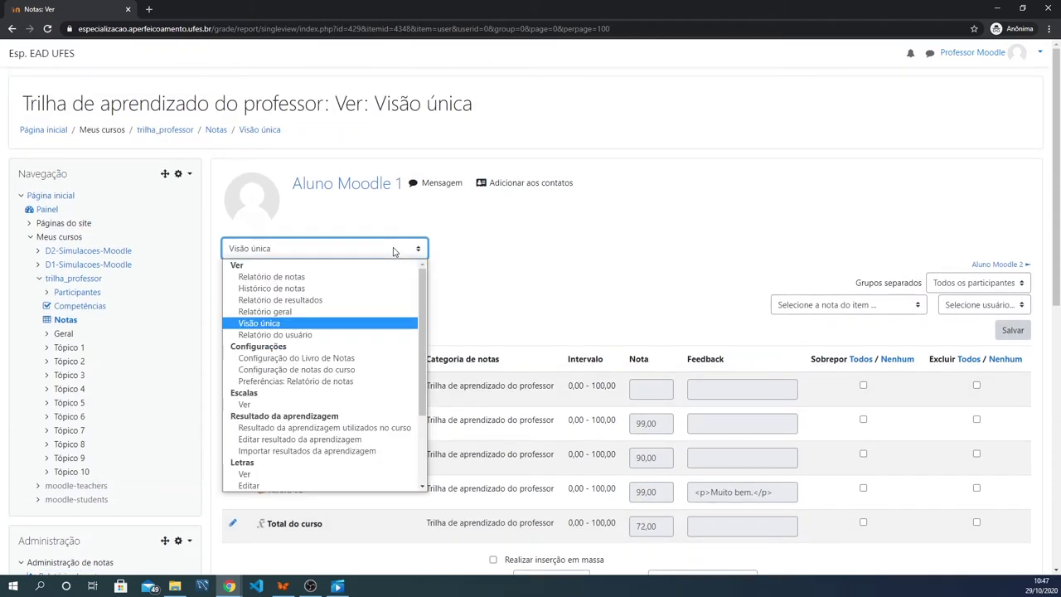
left_click(313, 280)
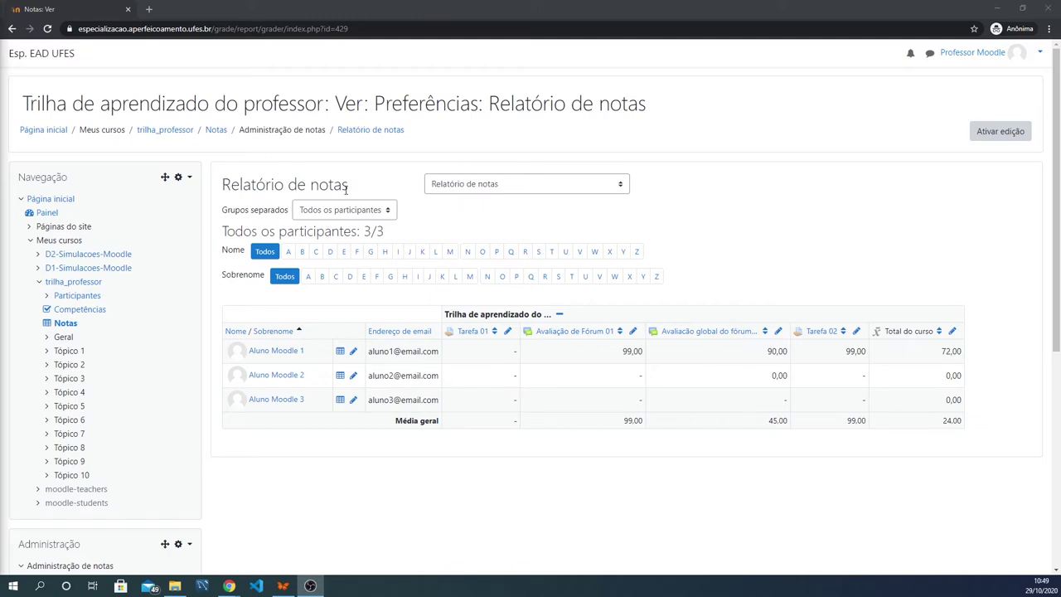
left_click(593, 189)
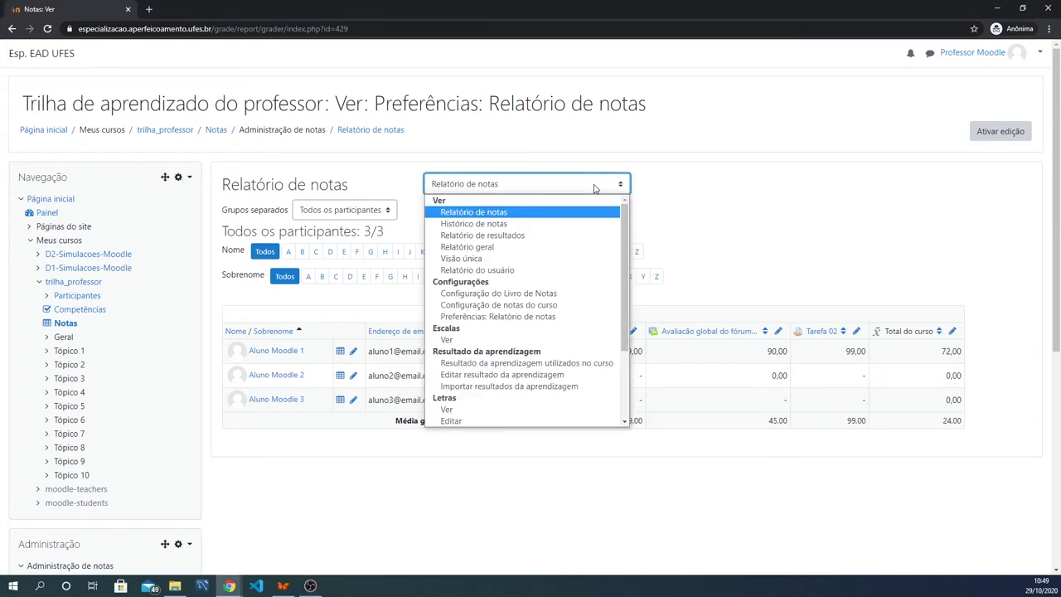
left_click(548, 295)
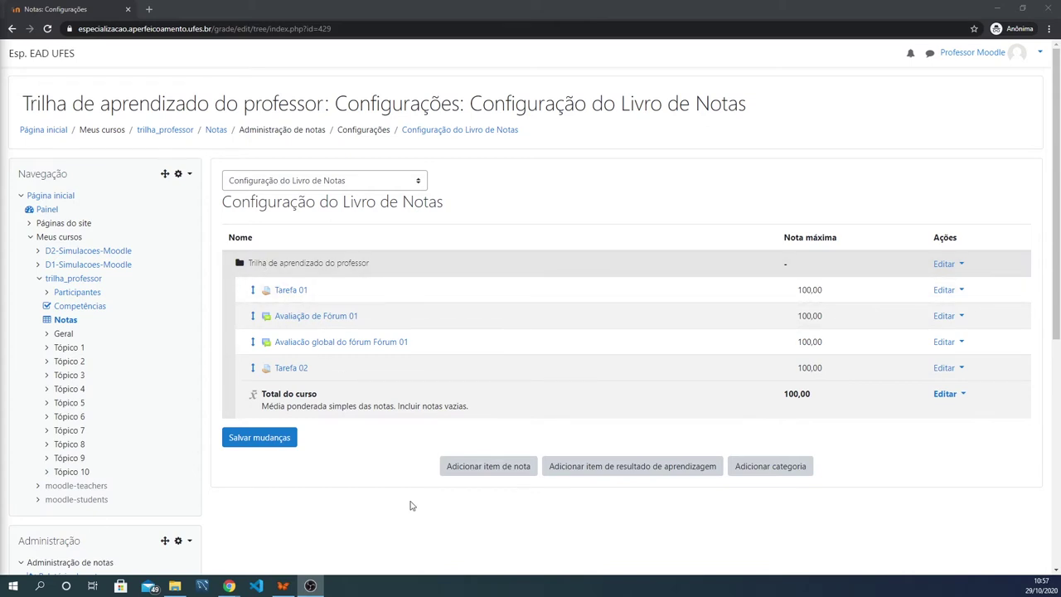
Start a new grade category and name it "Fóruns"
left_click(785, 466)
left_click(505, 216)
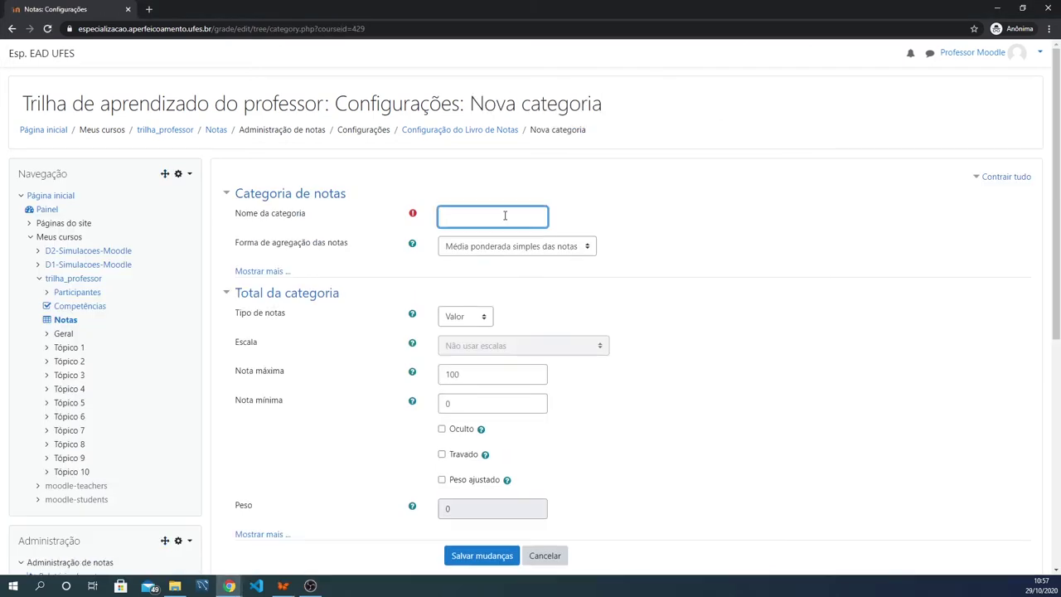
type("F")
type("órum")
Examine the Total da categoria settings, including the maximum grade and the additional options, and collapse those options again
scroll(530, 304, "down", 1)
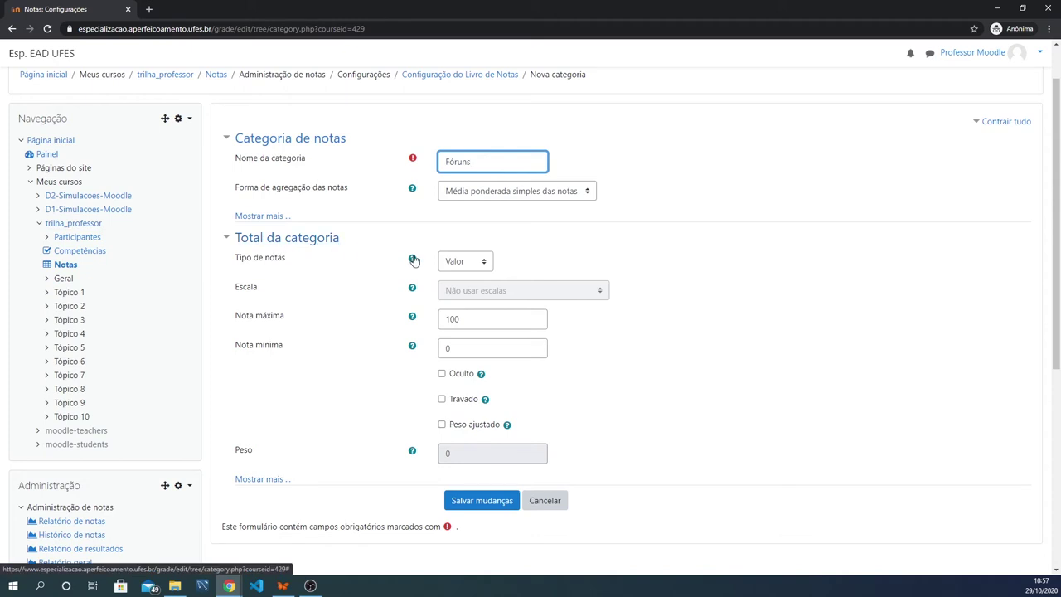
left_click(471, 324)
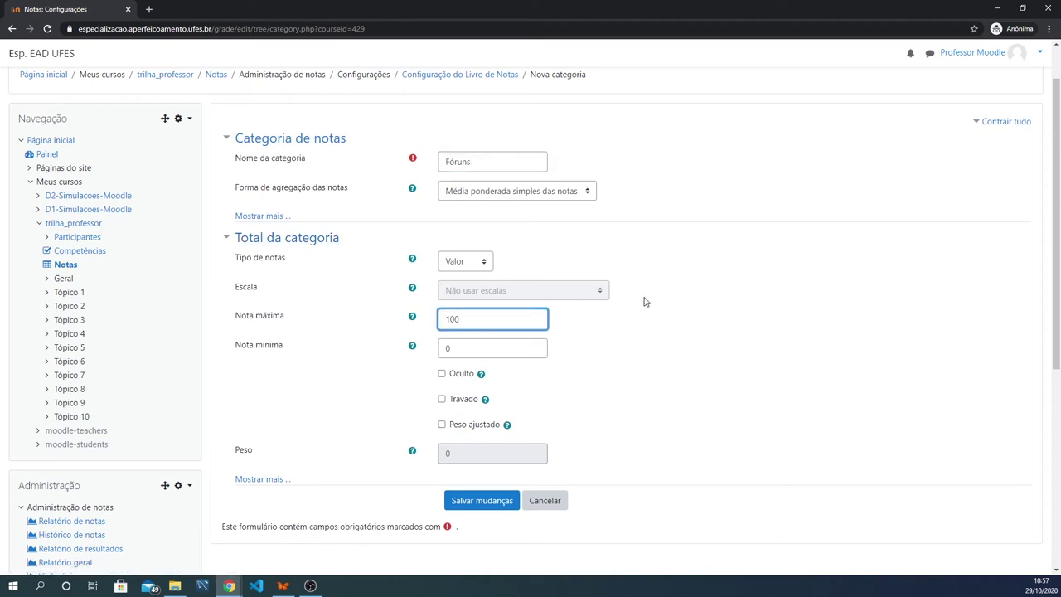
scroll(612, 304, "down", 2)
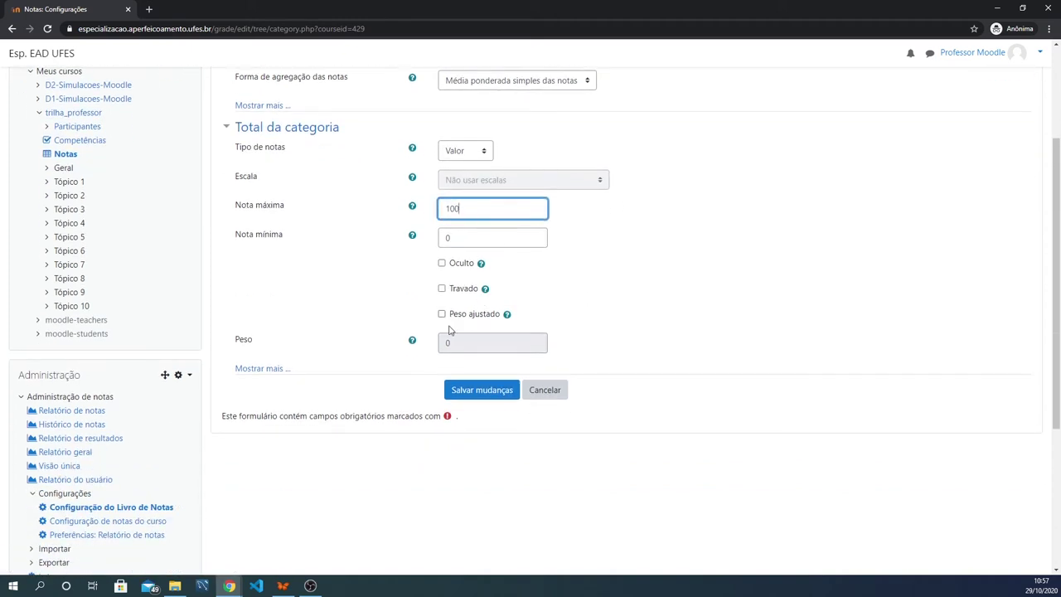
left_click(264, 372)
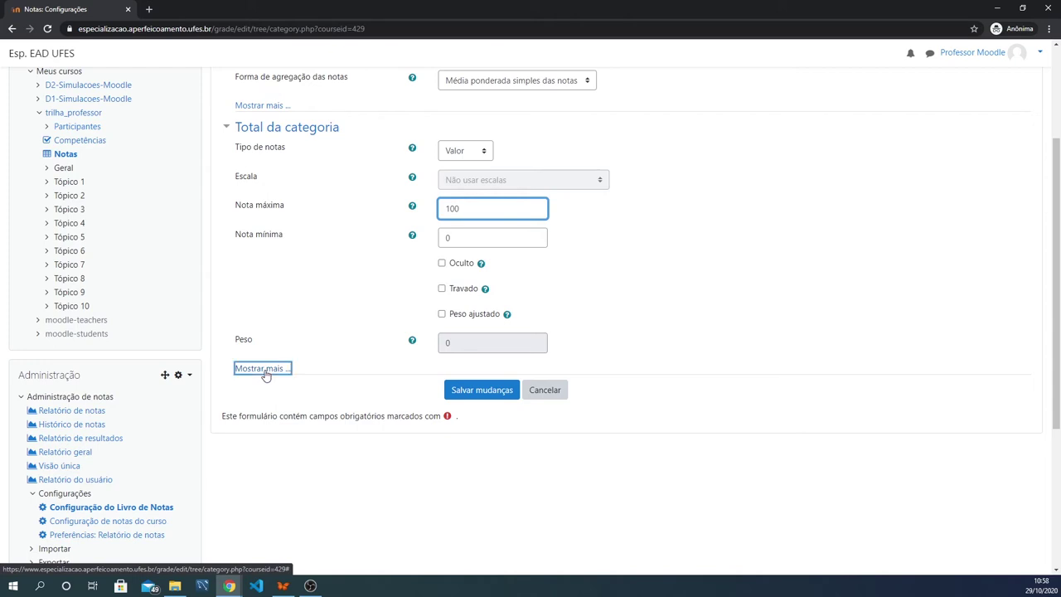
scroll(460, 282, "up", 2)
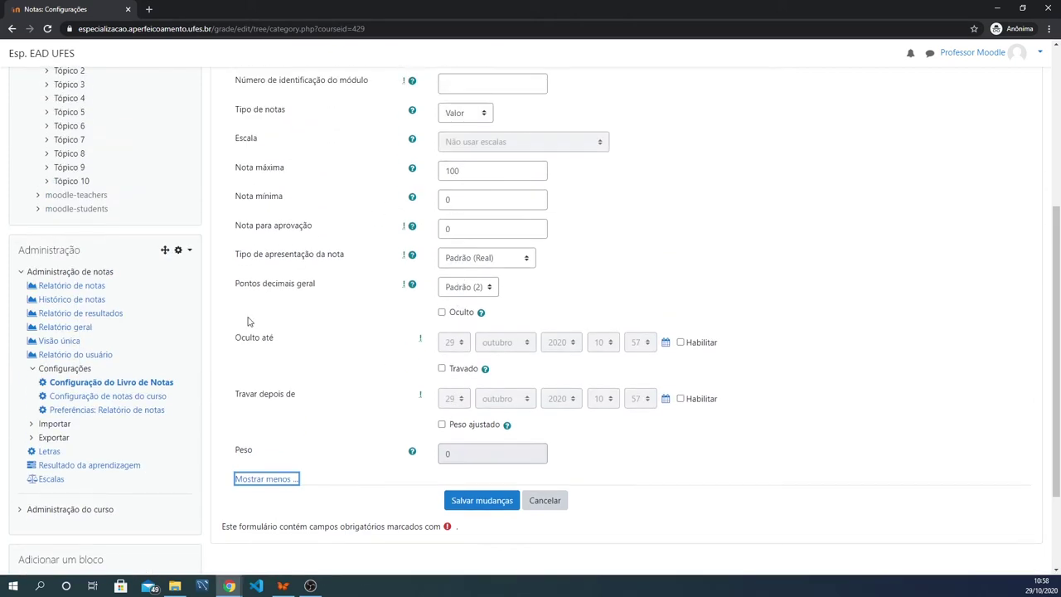
left_click(269, 479)
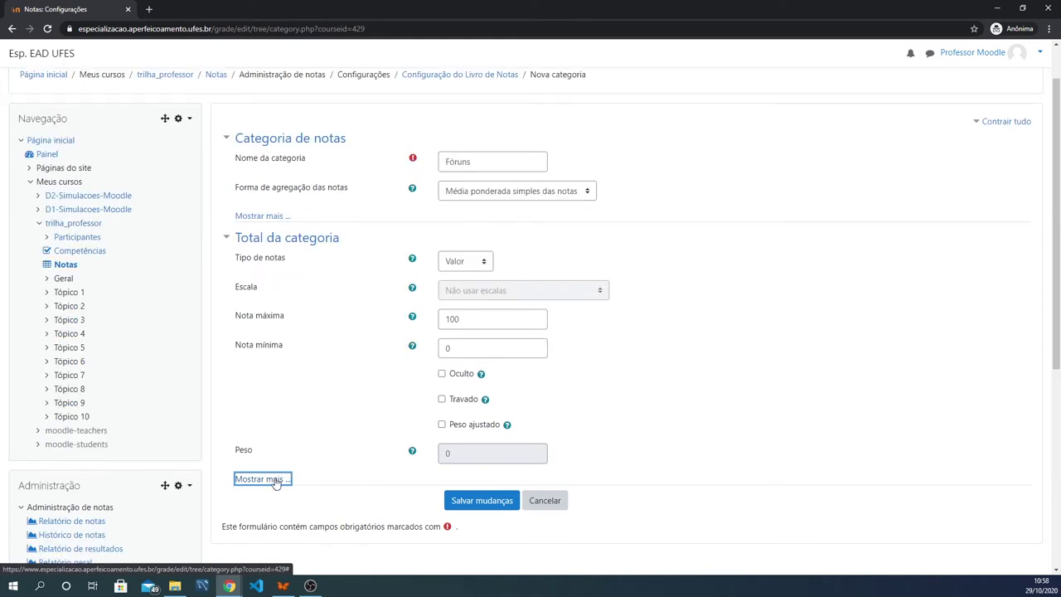
Save the Fóruns category and move Avaliação de Fórum 01 and Avaliação global do fórum Fórum 01 into it
left_click(478, 503)
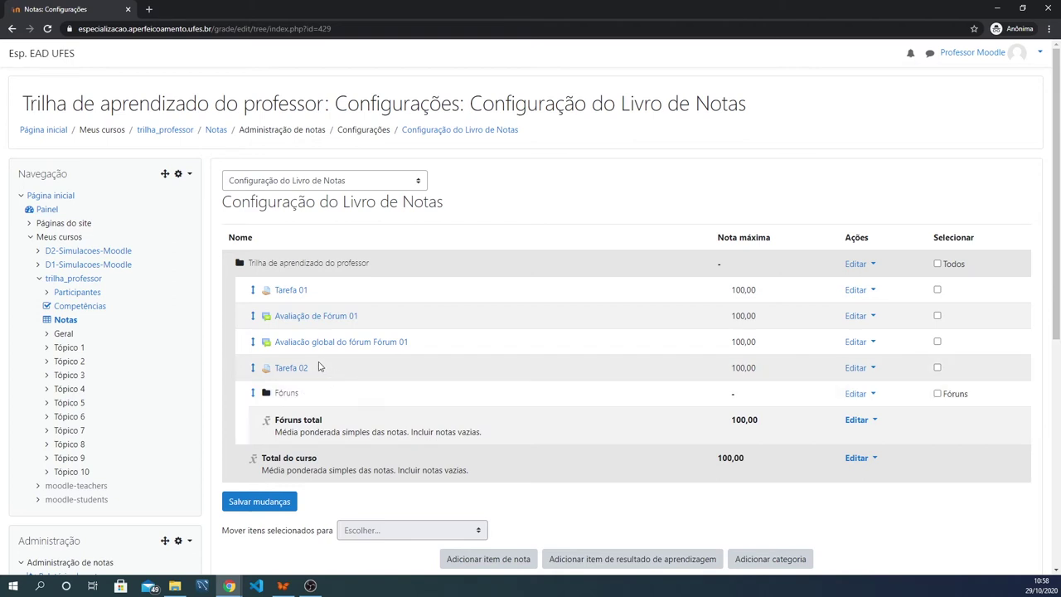
left_click(254, 320)
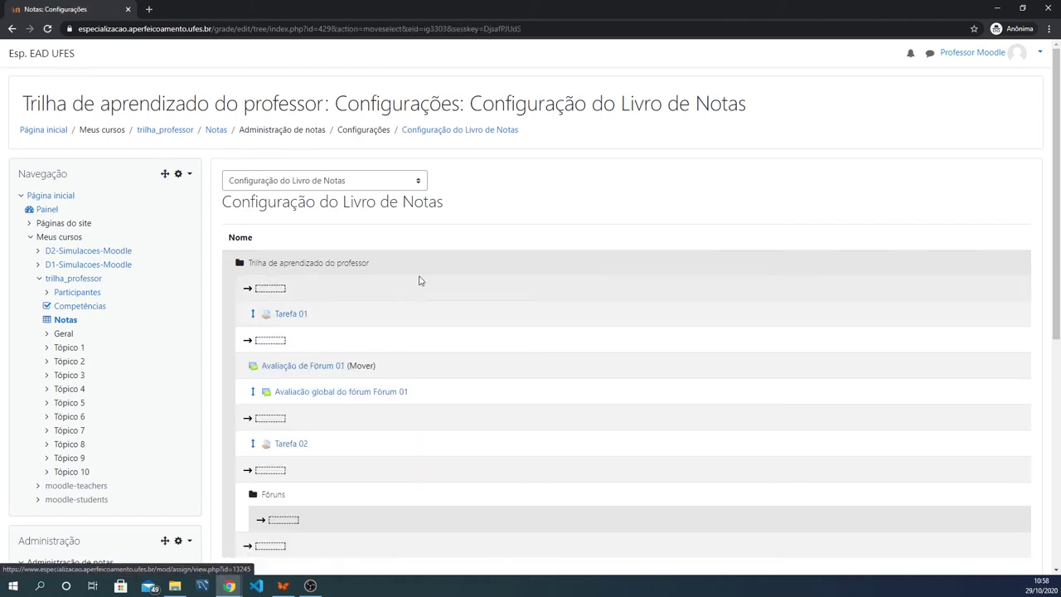
scroll(423, 278, "down", 1)
scroll(432, 271, "down", 1)
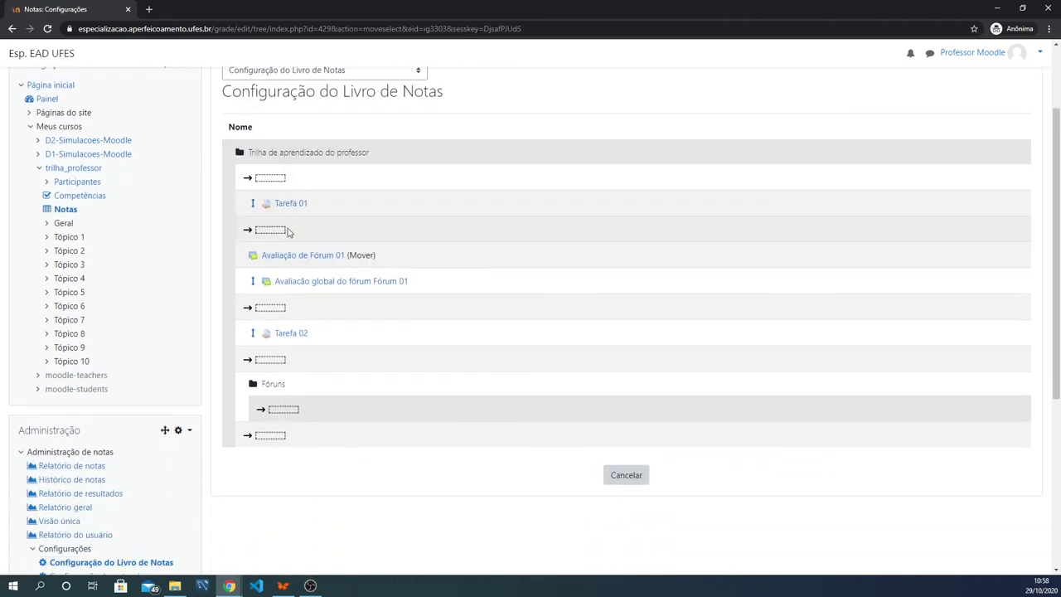
left_click(283, 412)
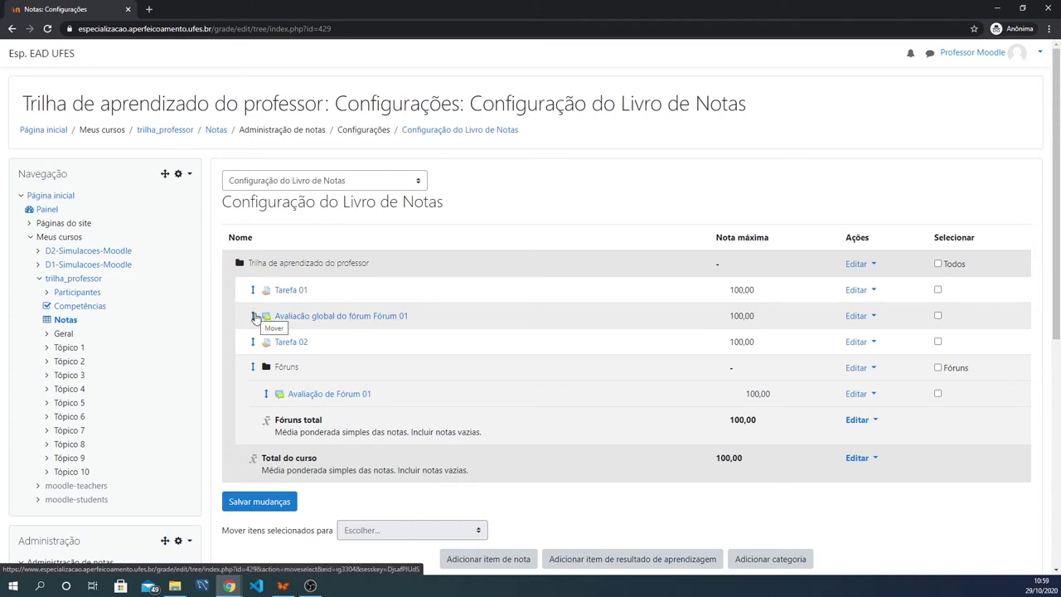
left_click(254, 317)
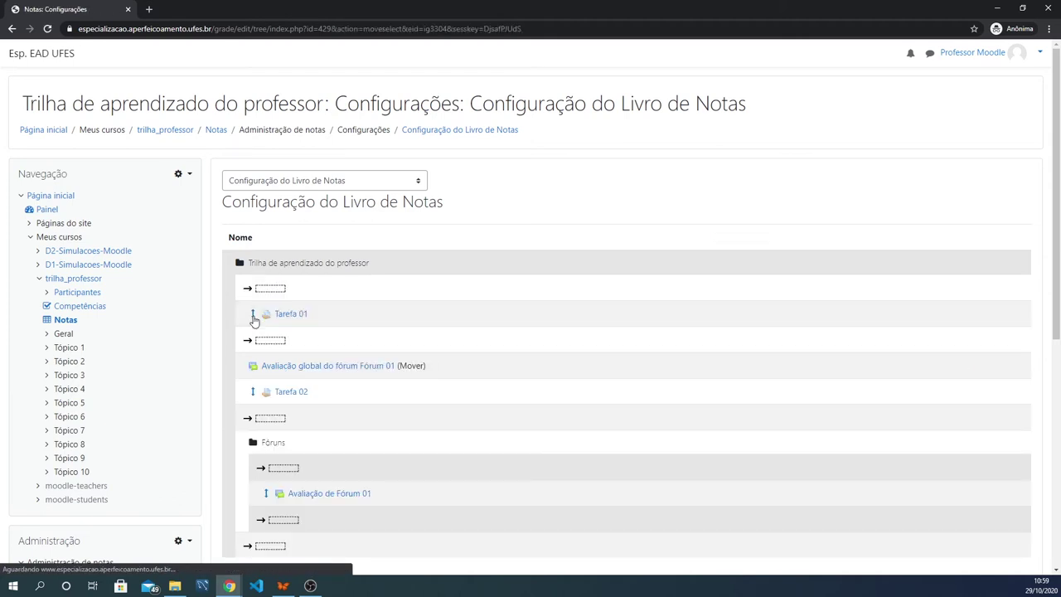
scroll(357, 304, "down", 2)
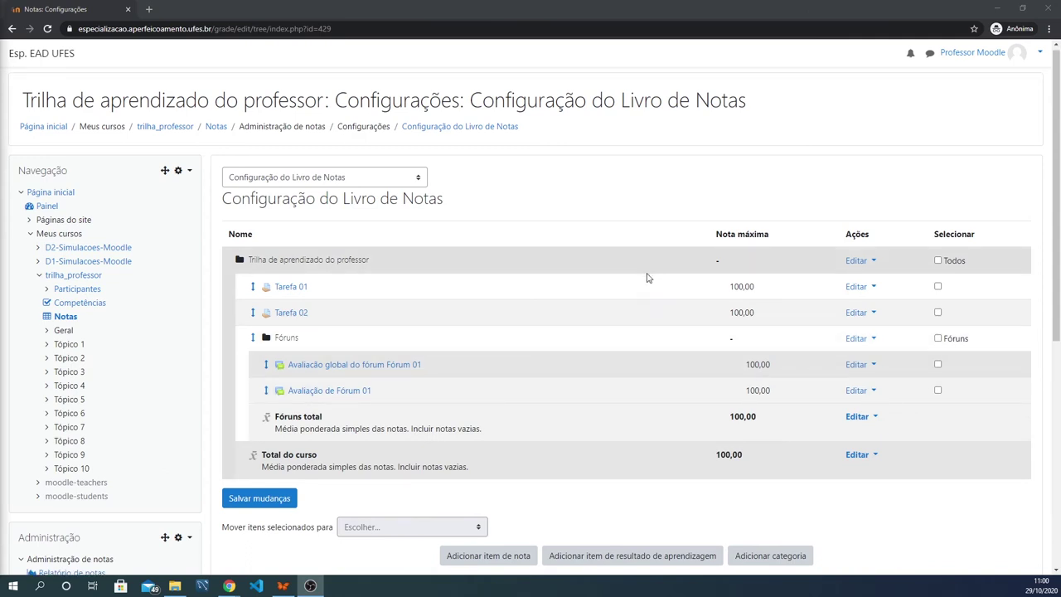
Add a second grade category named "Tarefas", check its Total da categoria settings, and save it
scroll(655, 290, "down", 2)
left_click(767, 454)
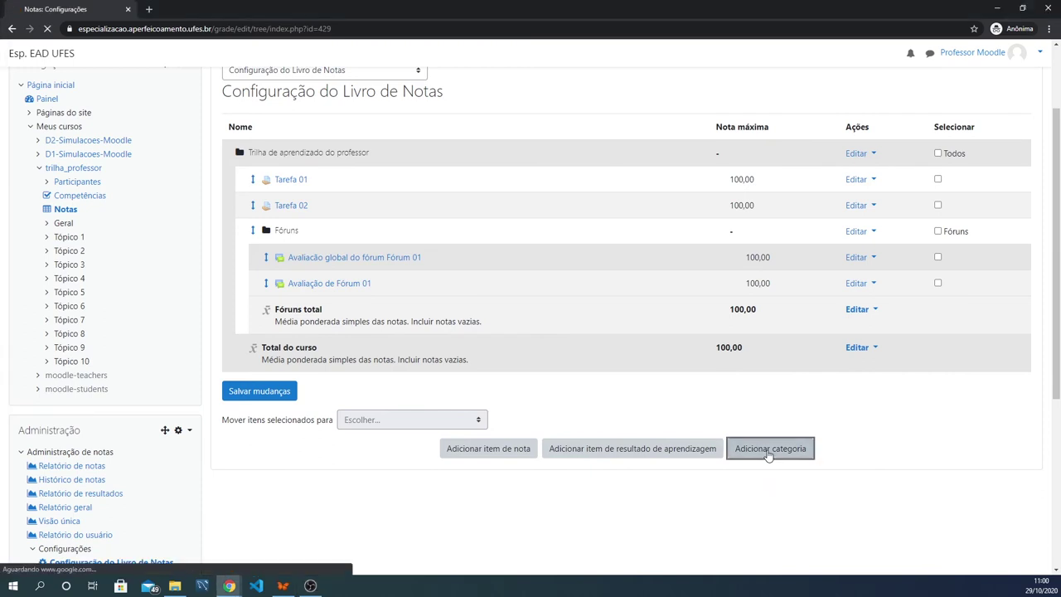
left_click(455, 217)
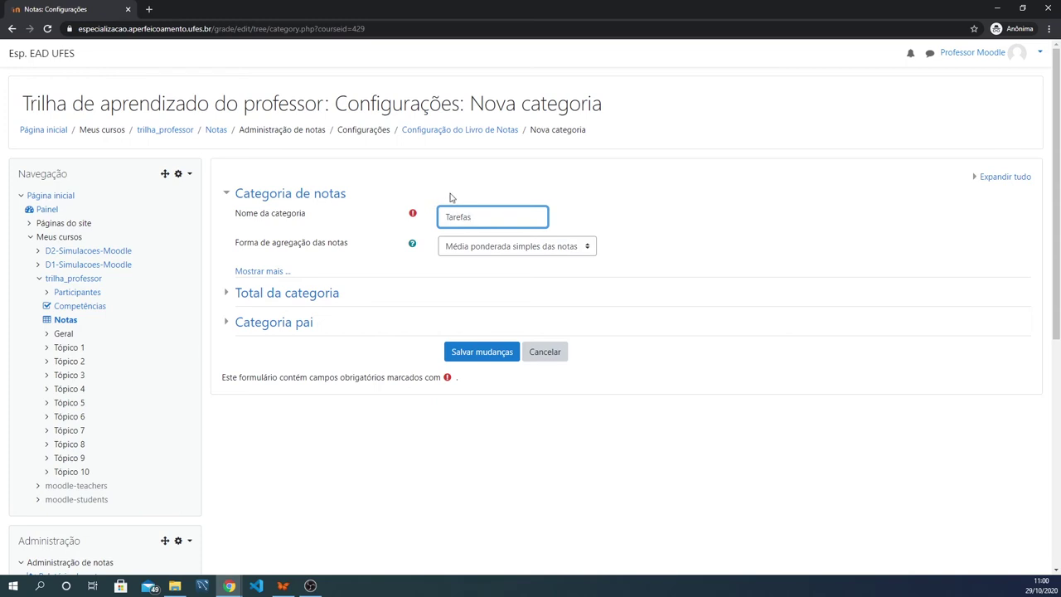
left_click(225, 295)
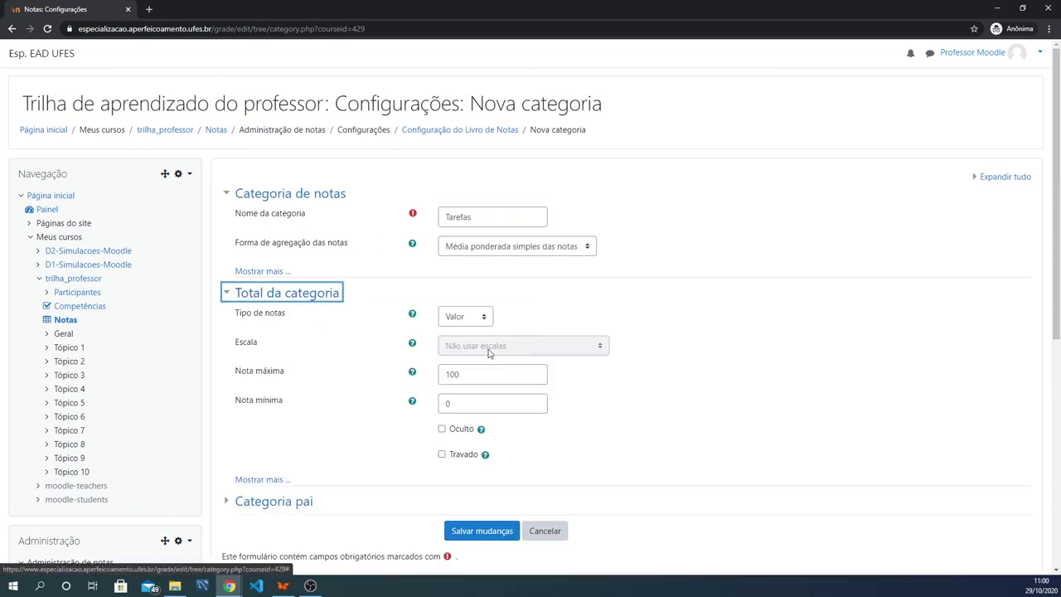
scroll(506, 362, "down", 1)
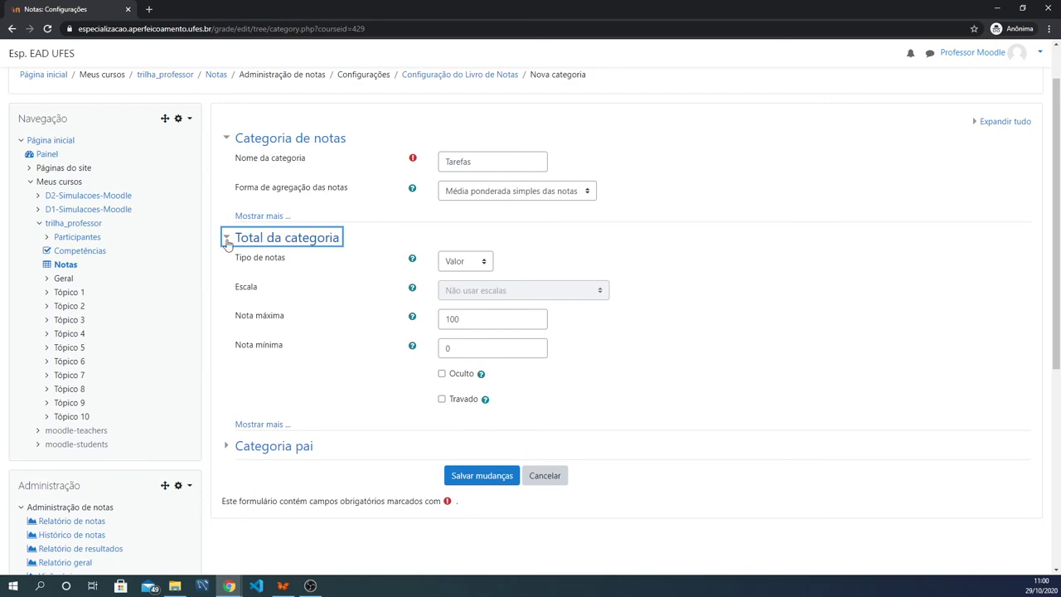
left_click(481, 475)
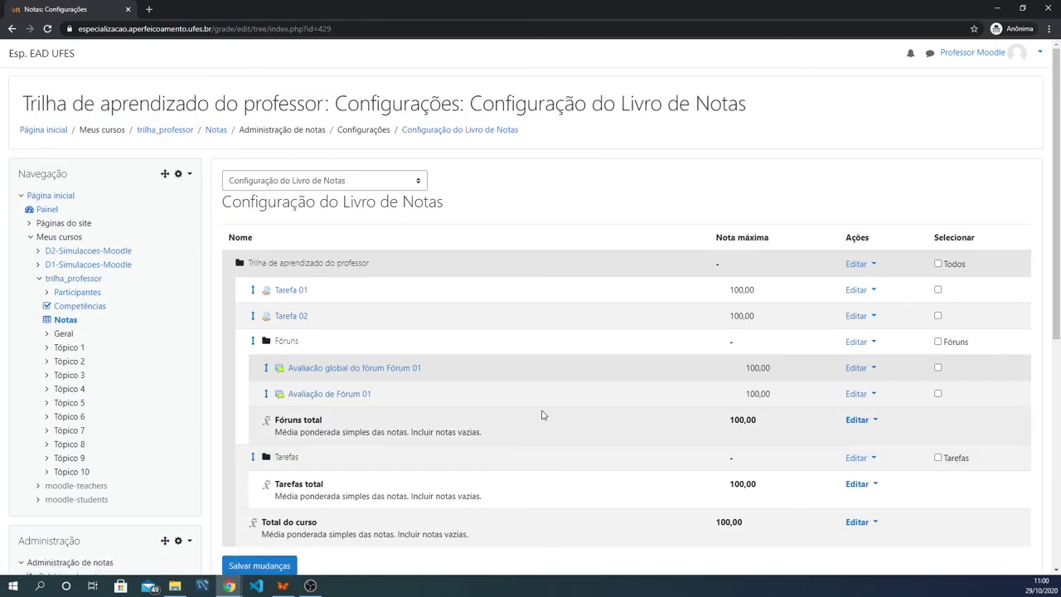
Move the grade items Tarefa 01 and Tarefa 02 into the Tarefas category, with Tarefa 02 after Tarefa 01
scroll(505, 324, "down", 2)
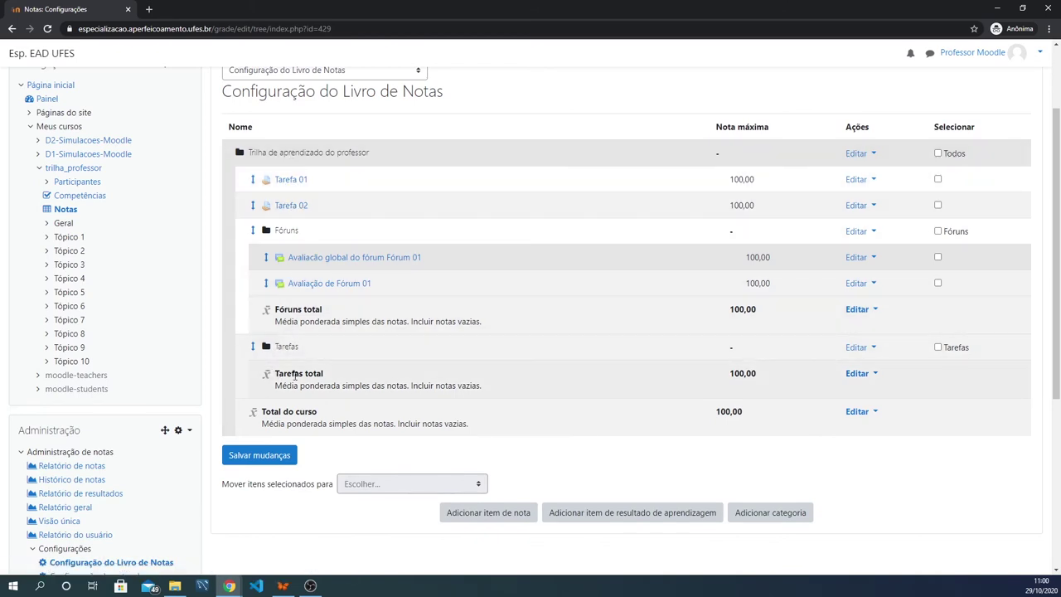
left_click(253, 179)
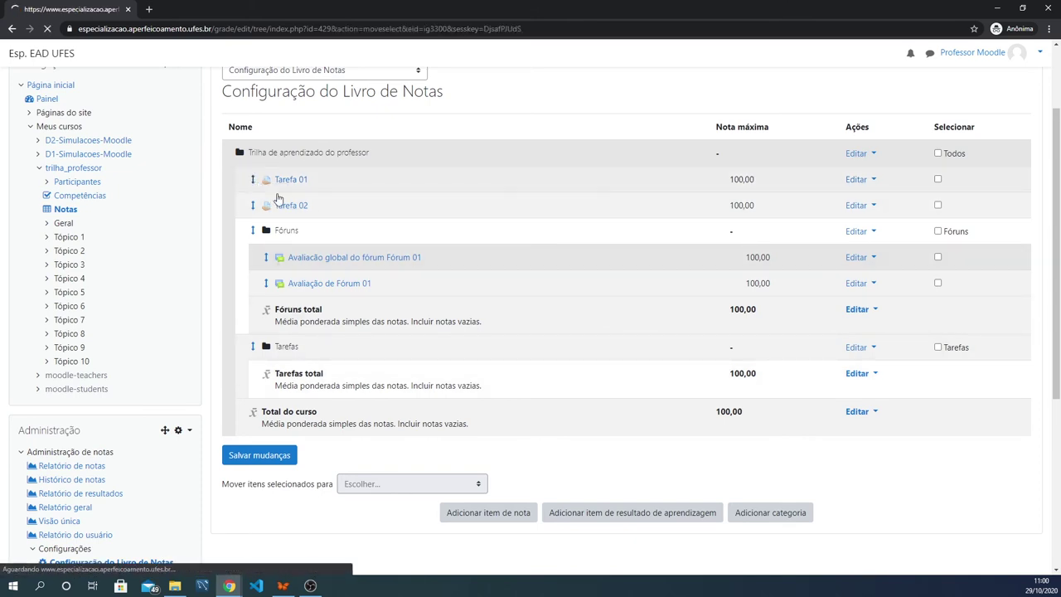
scroll(447, 281, "down", 3)
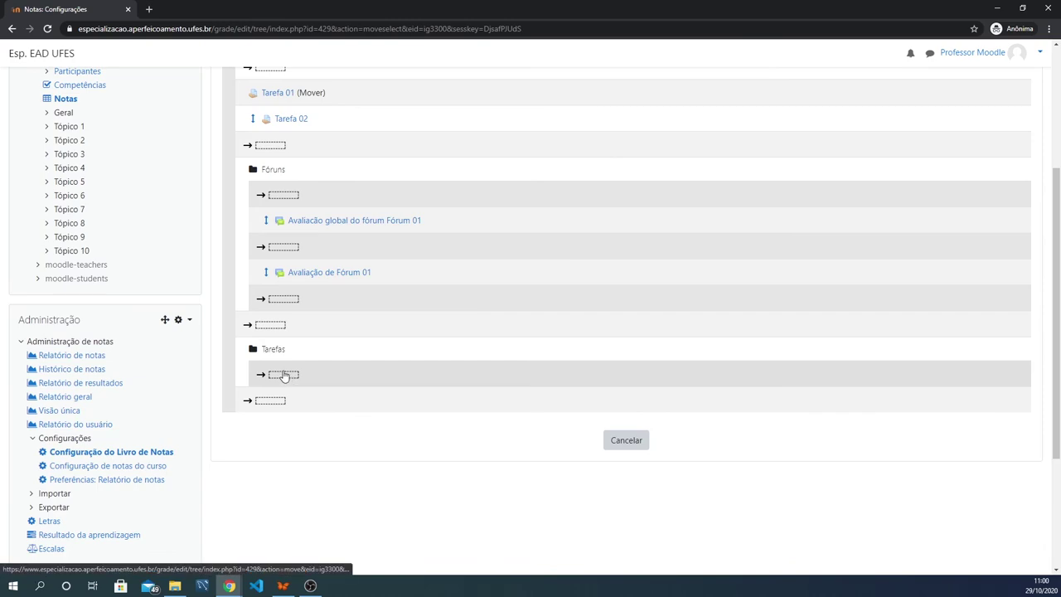
left_click(284, 375)
scroll(259, 251, "down", 1)
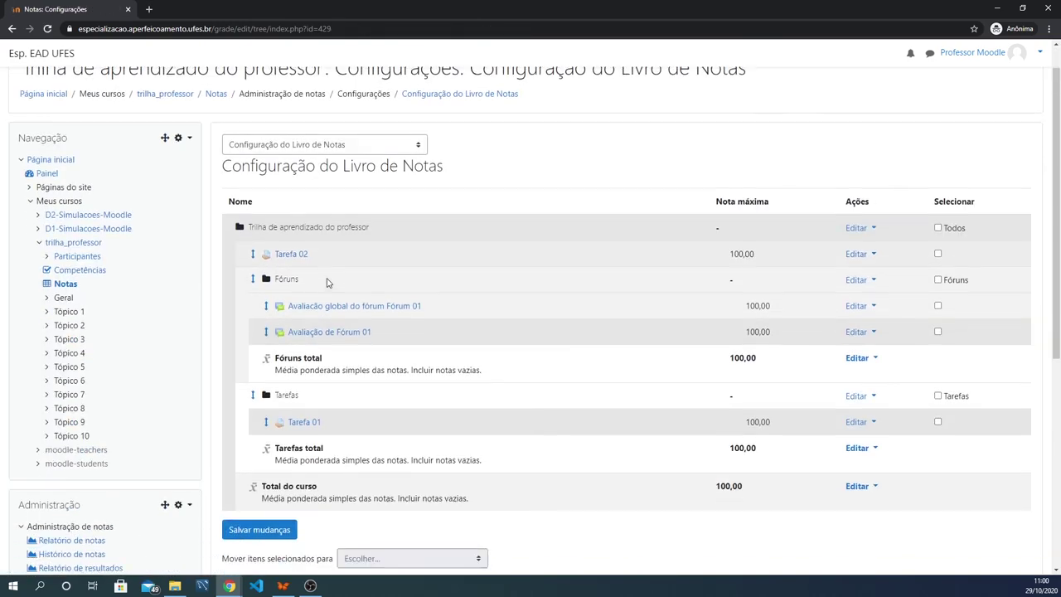
left_click(254, 236)
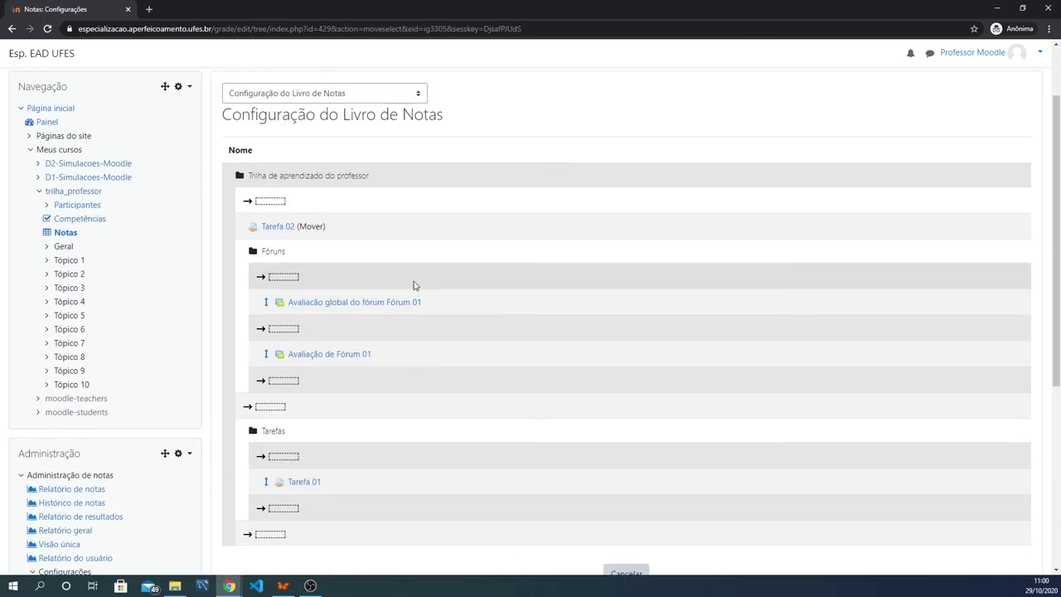
scroll(343, 372, "down", 2)
left_click(289, 379)
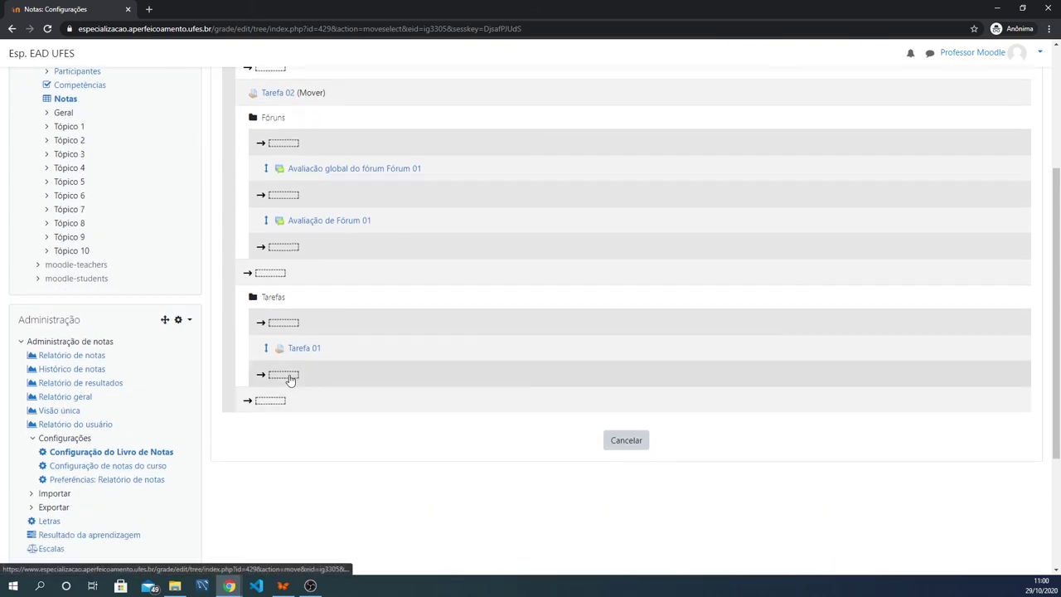
Move the whole Tarefas category above the Fóruns category in the gradebook
scroll(426, 320, "down", 1)
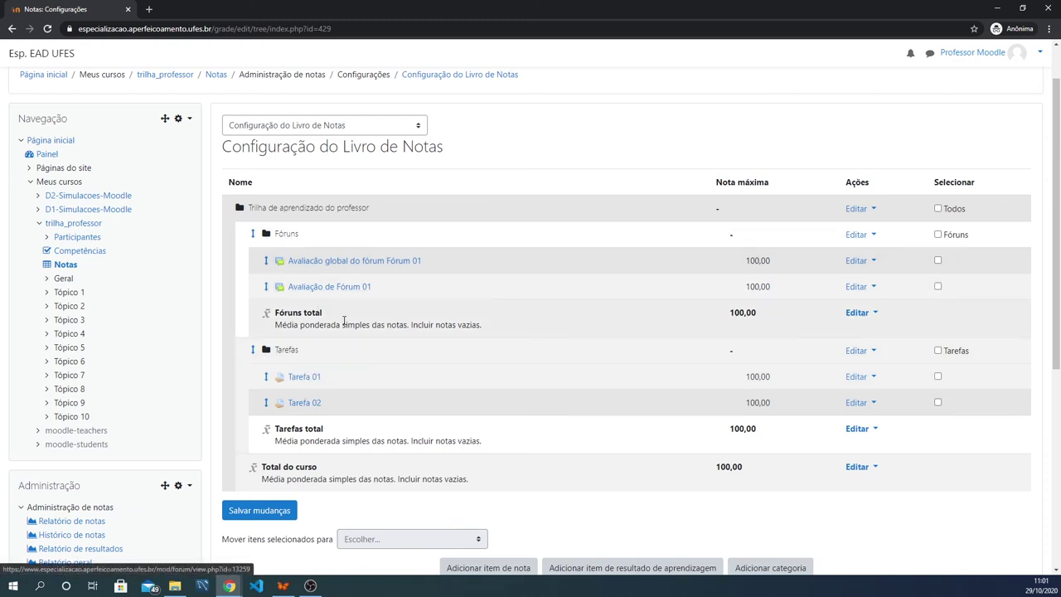
left_click(252, 352)
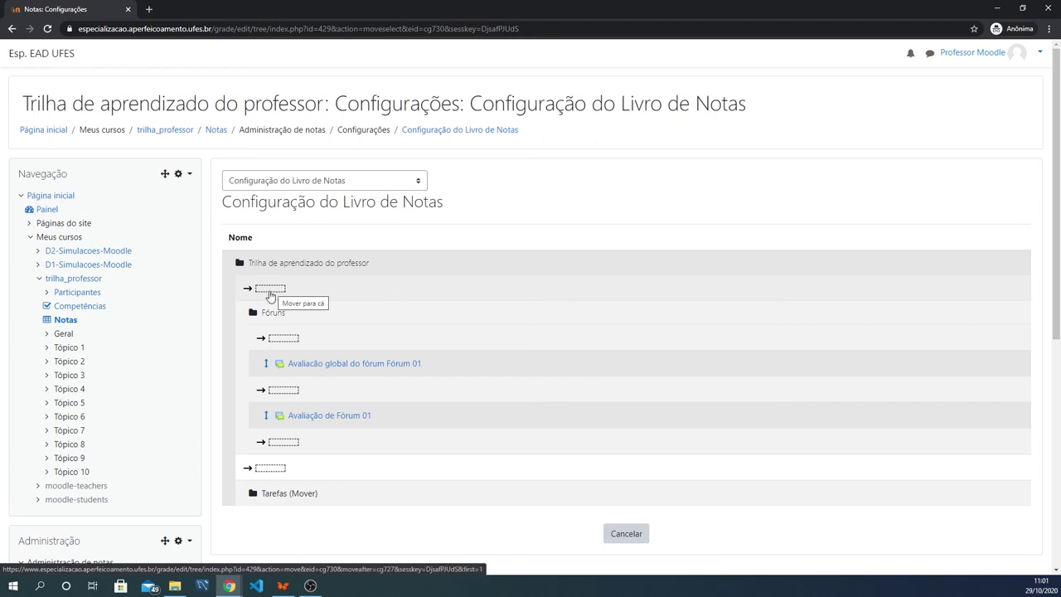
left_click(272, 289)
scroll(484, 312, "down", 2)
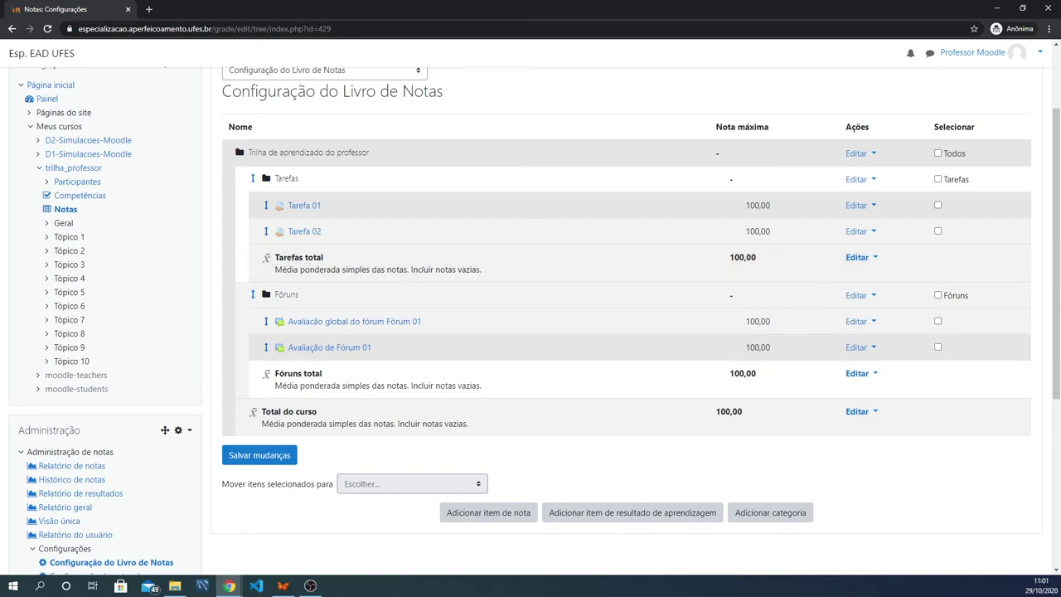
Set the Fóruns category's Forma de agregação das notas to Maior nota and save the category
scroll(213, 437, "up", 1)
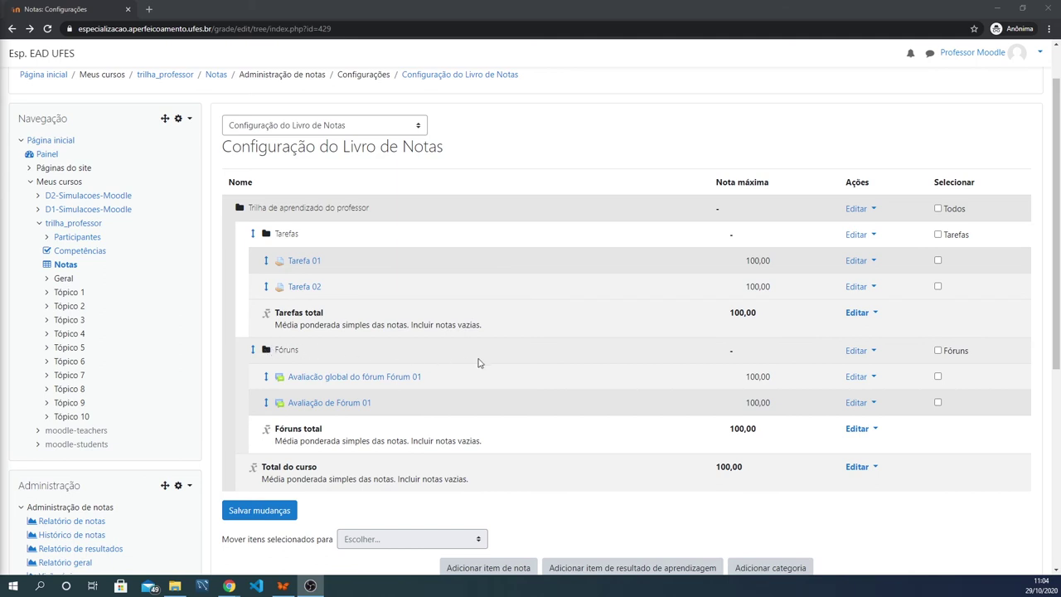
left_click(875, 351)
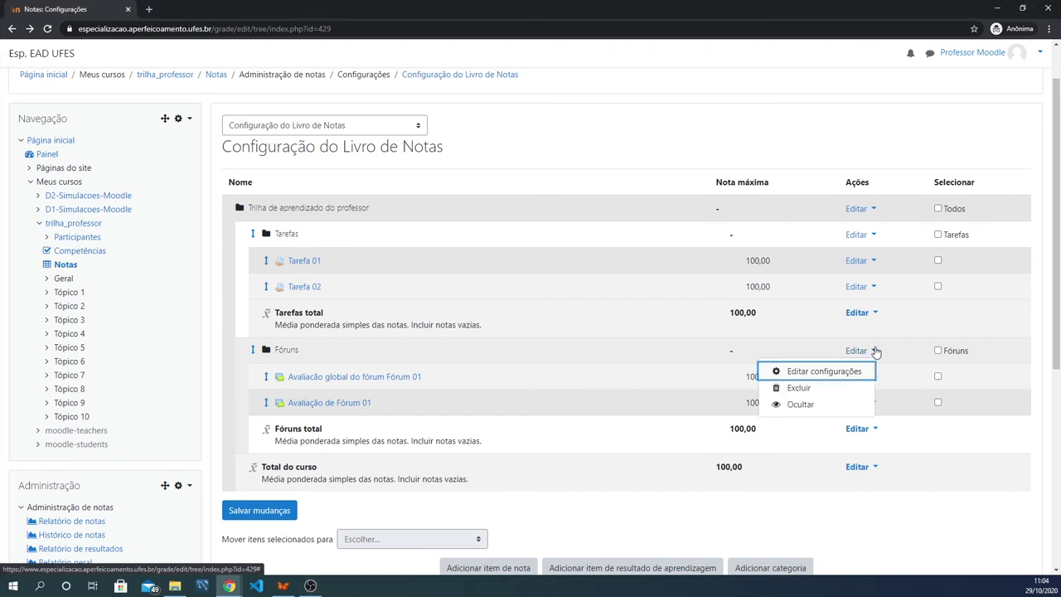
left_click(835, 375)
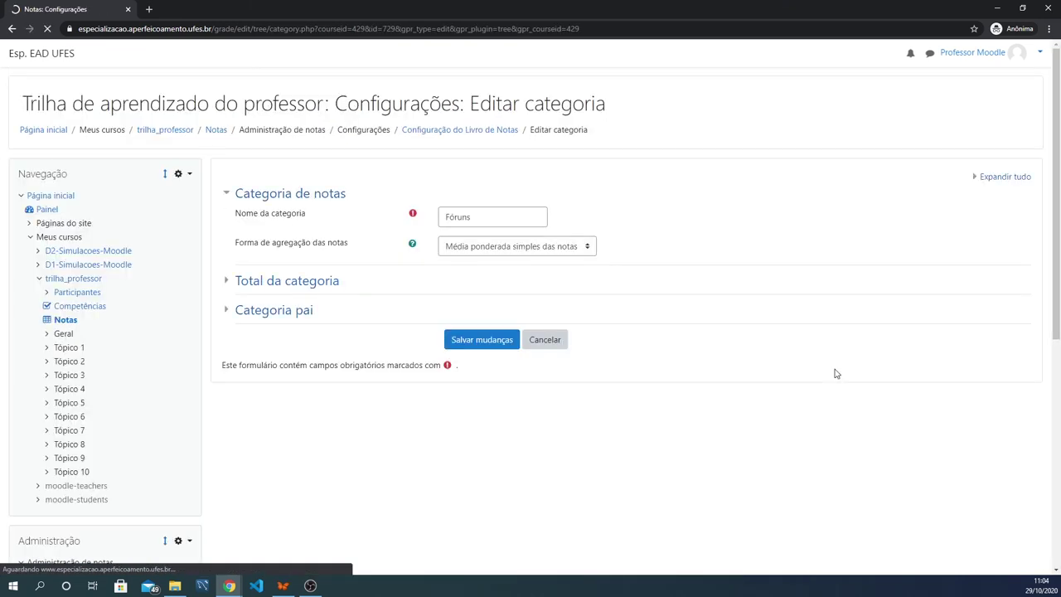
left_click(489, 217)
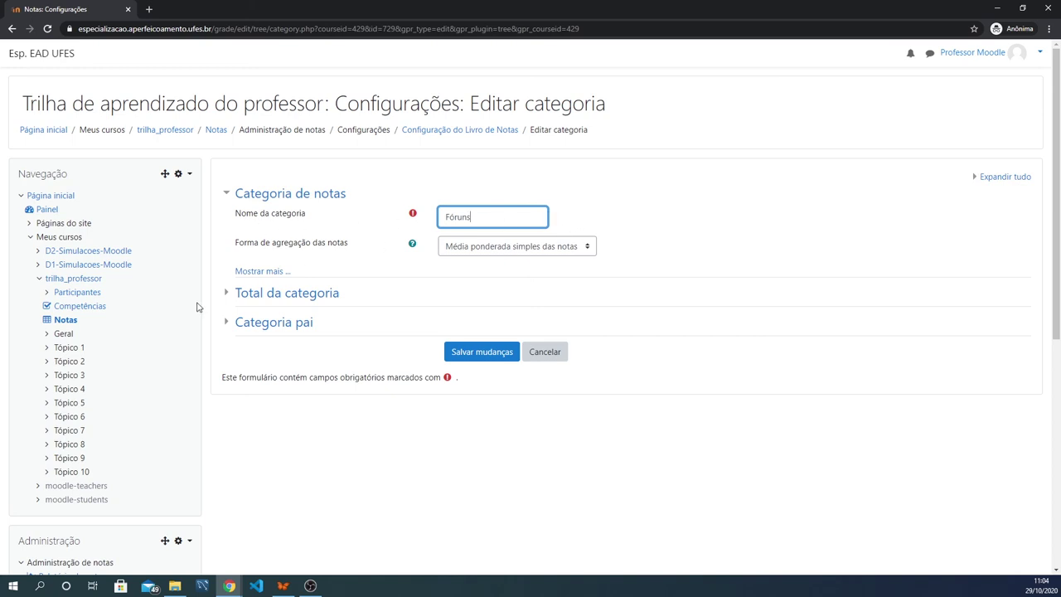
left_click(224, 299)
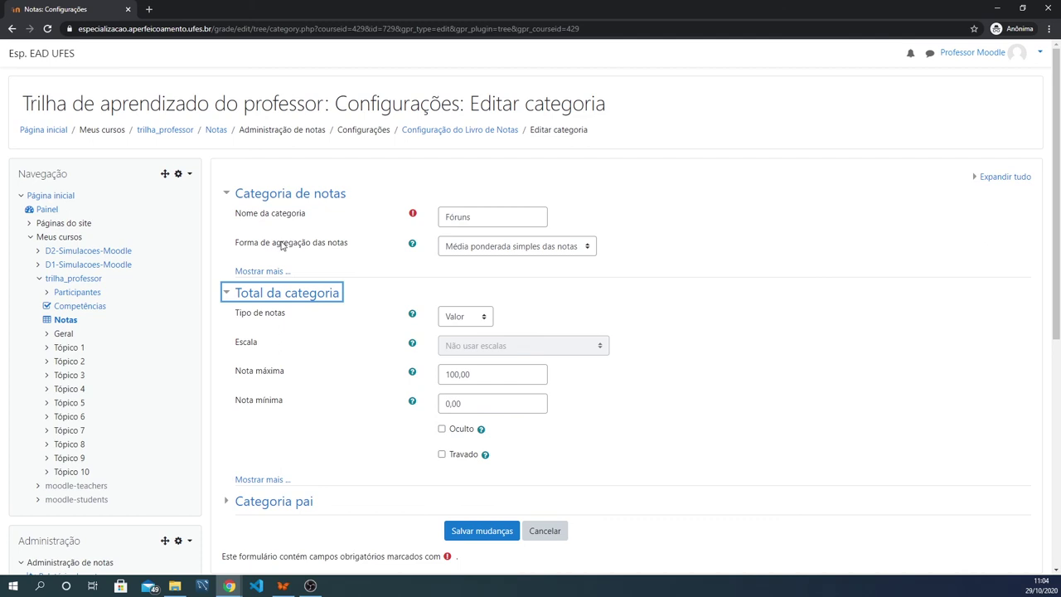
left_click(553, 249)
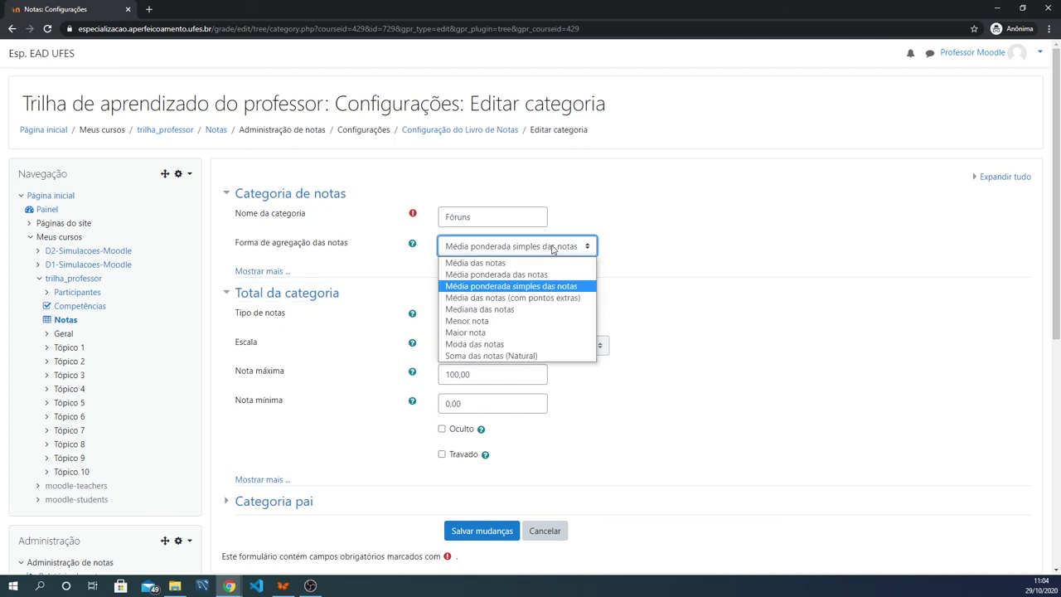
left_click(504, 333)
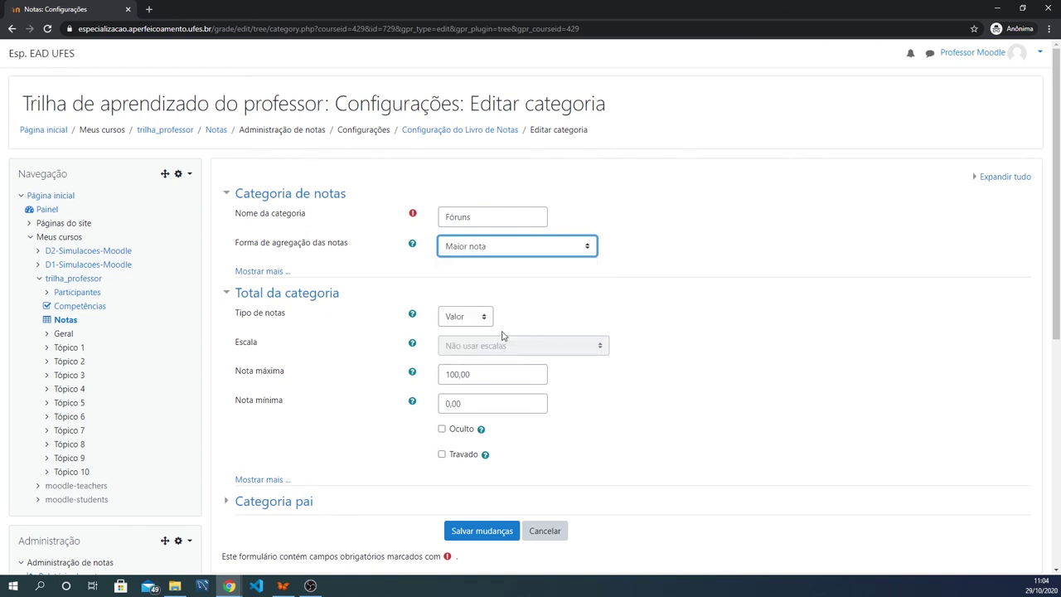
left_click(484, 533)
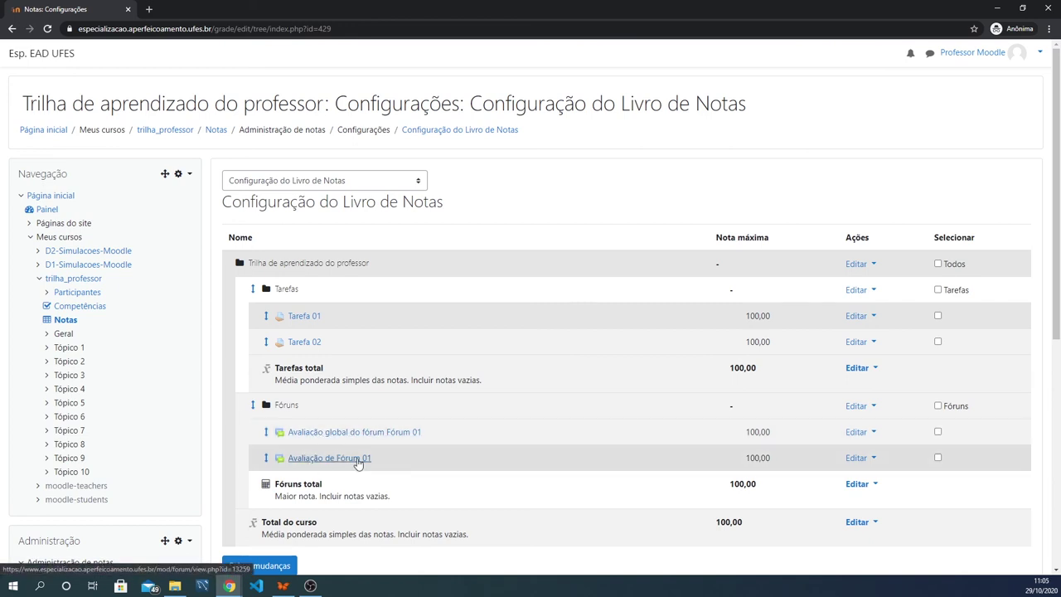
Save the gradebook setup and view the category and course total columns in the Relatório de notas
scroll(541, 368, "down", 1)
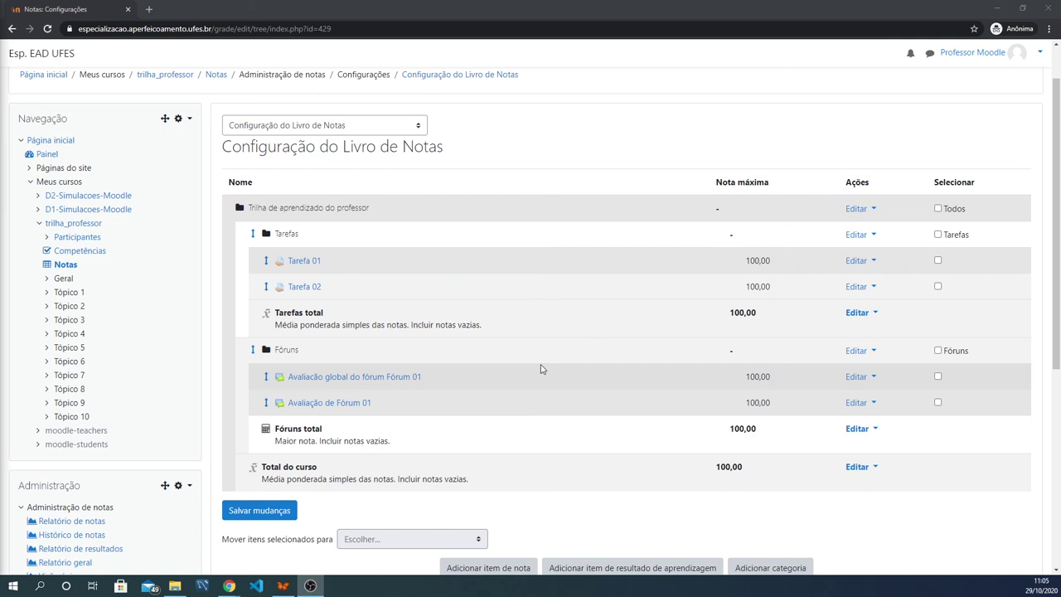
left_click(248, 511)
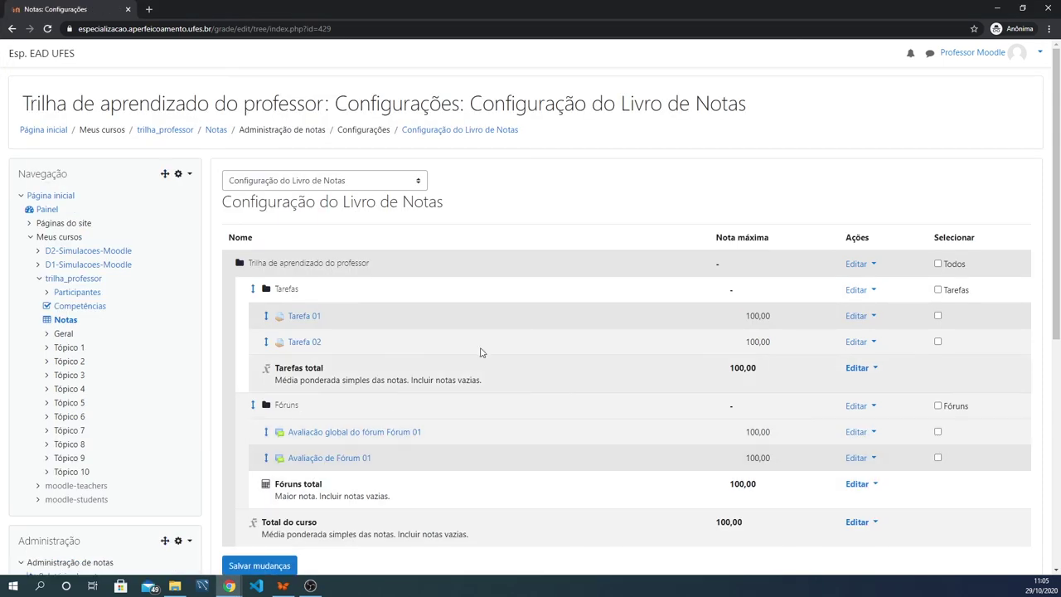
left_click(384, 184)
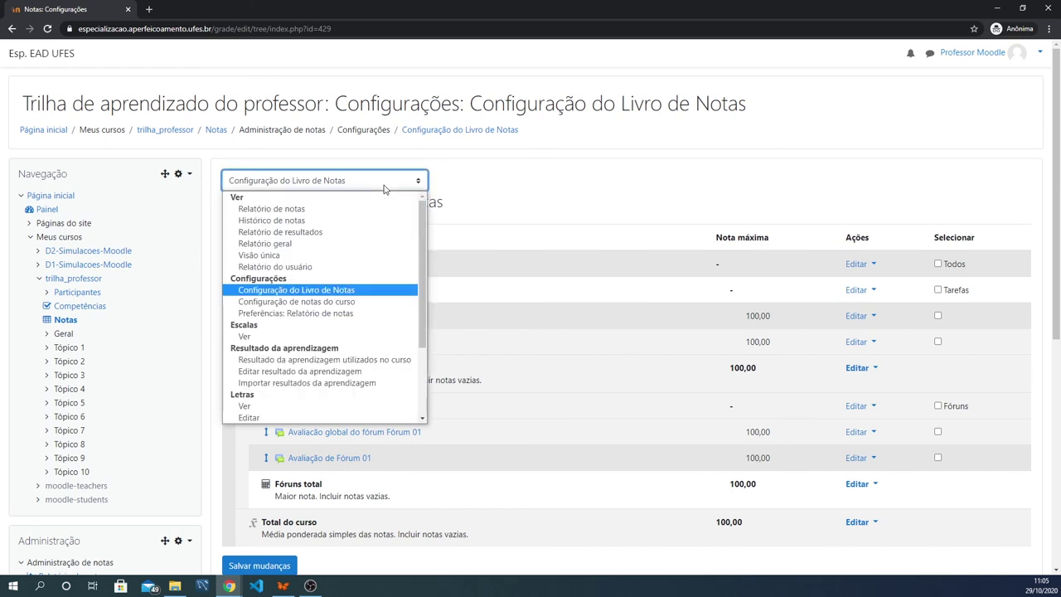
left_click(338, 213)
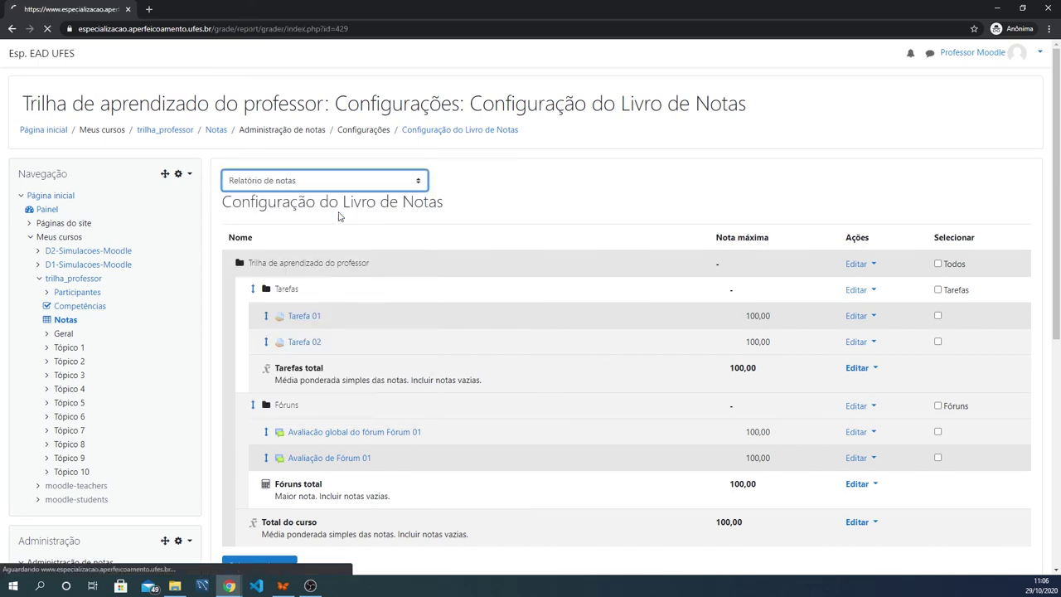
left_click_drag(419, 570, 541, 579)
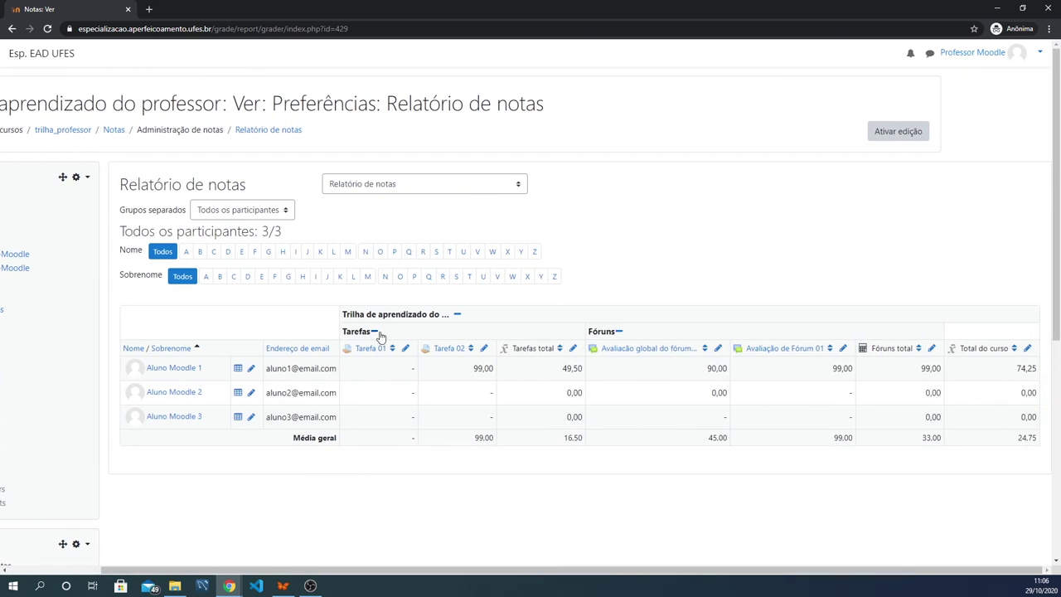